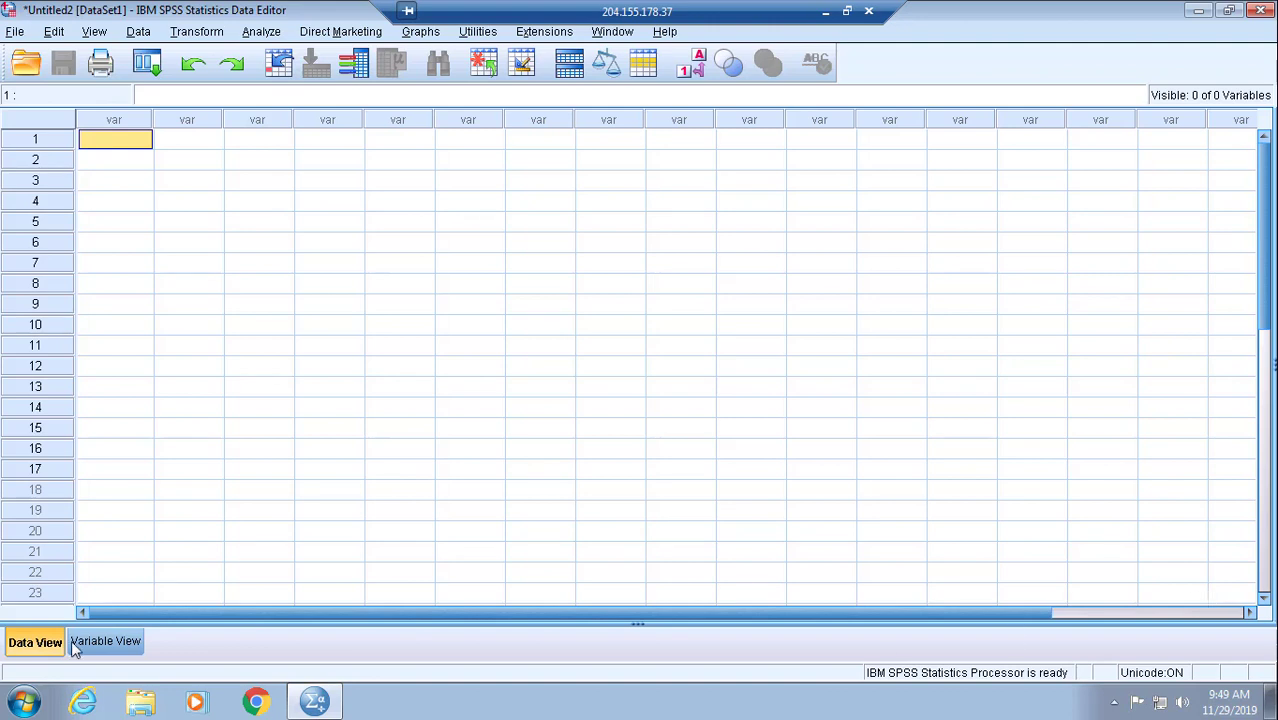
- Define two variables in Variable View, naming the first Gender and the second Siblings
left_click(105, 641)
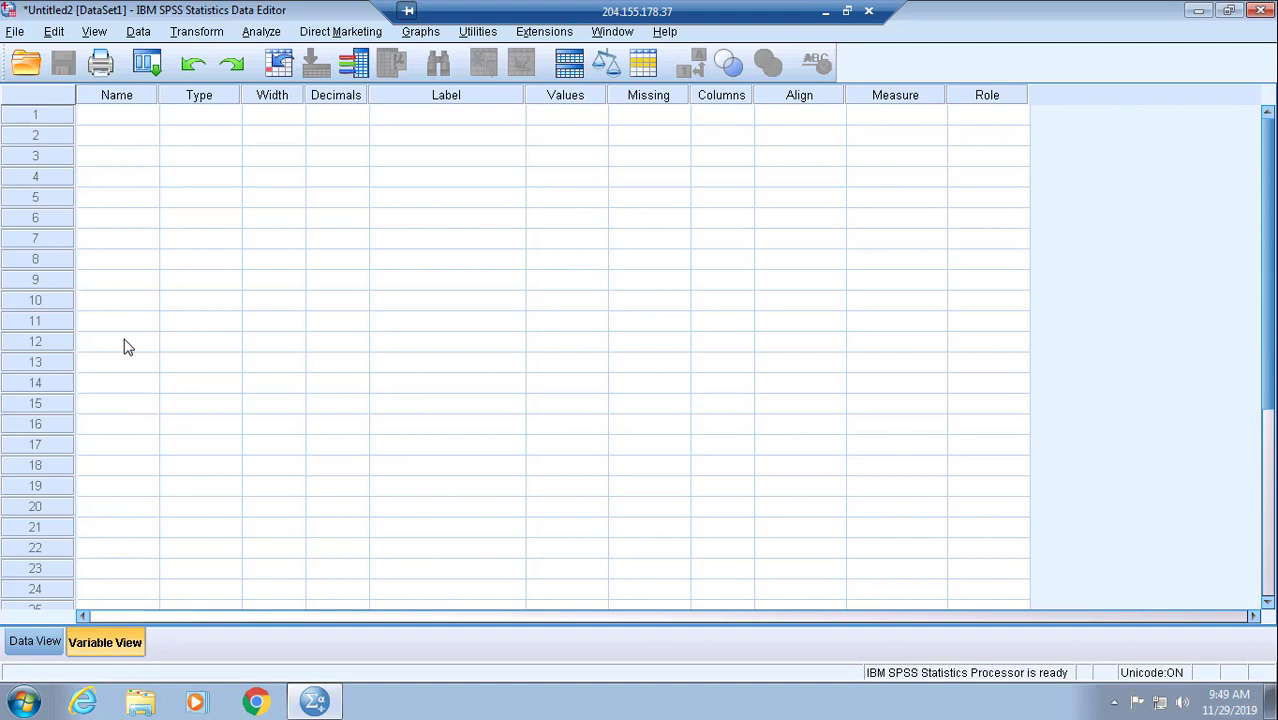
left_click(118, 117)
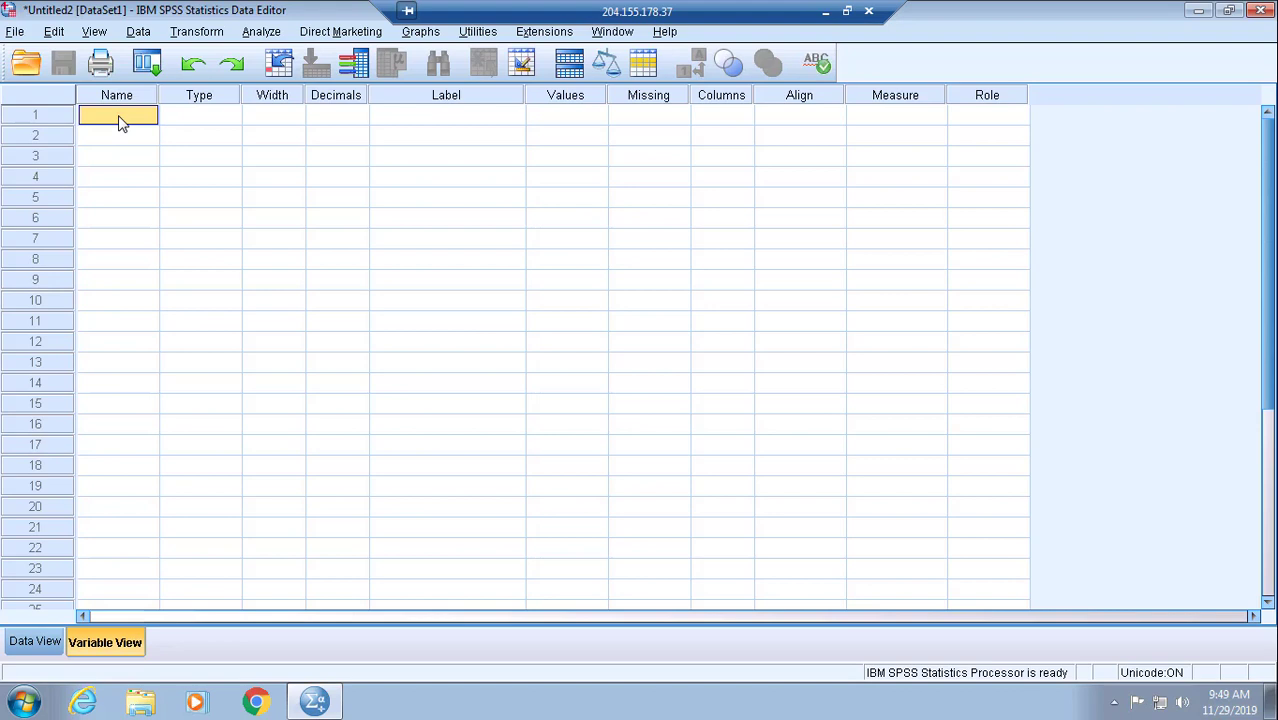
type("Gender")
left_click(145, 139)
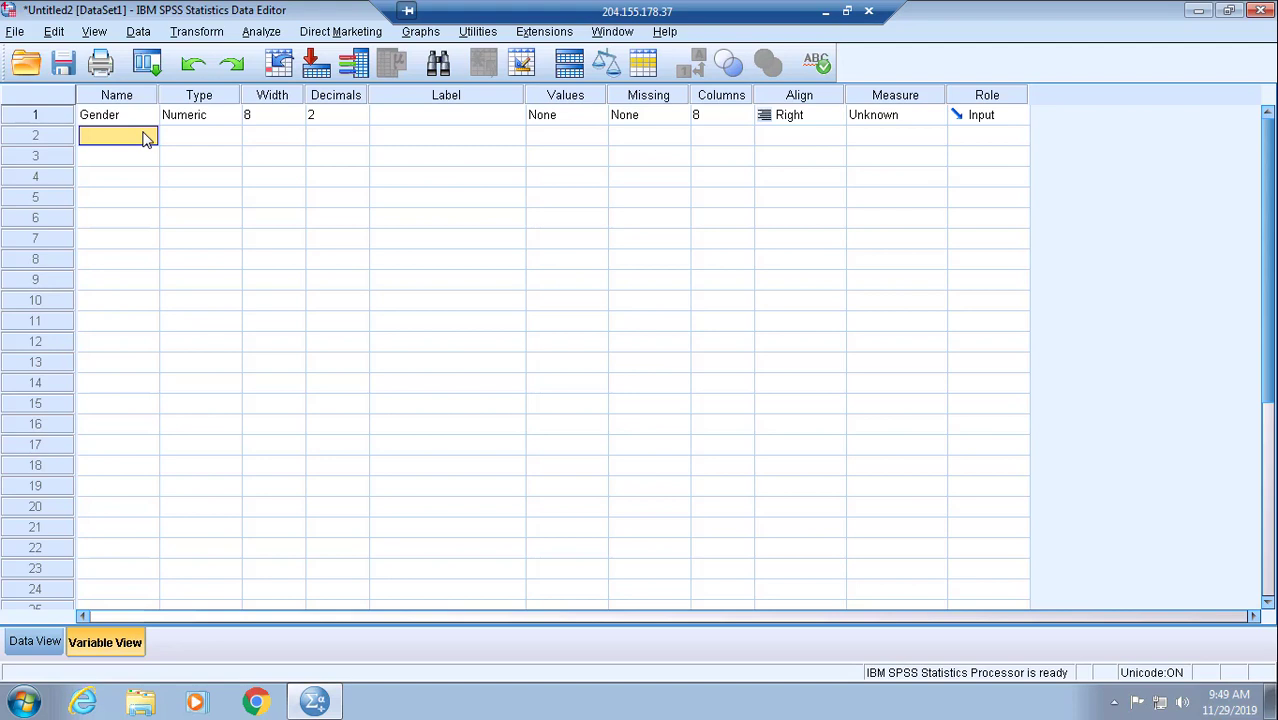
left_click(145, 139)
type("Siblings")
left_click(143, 197)
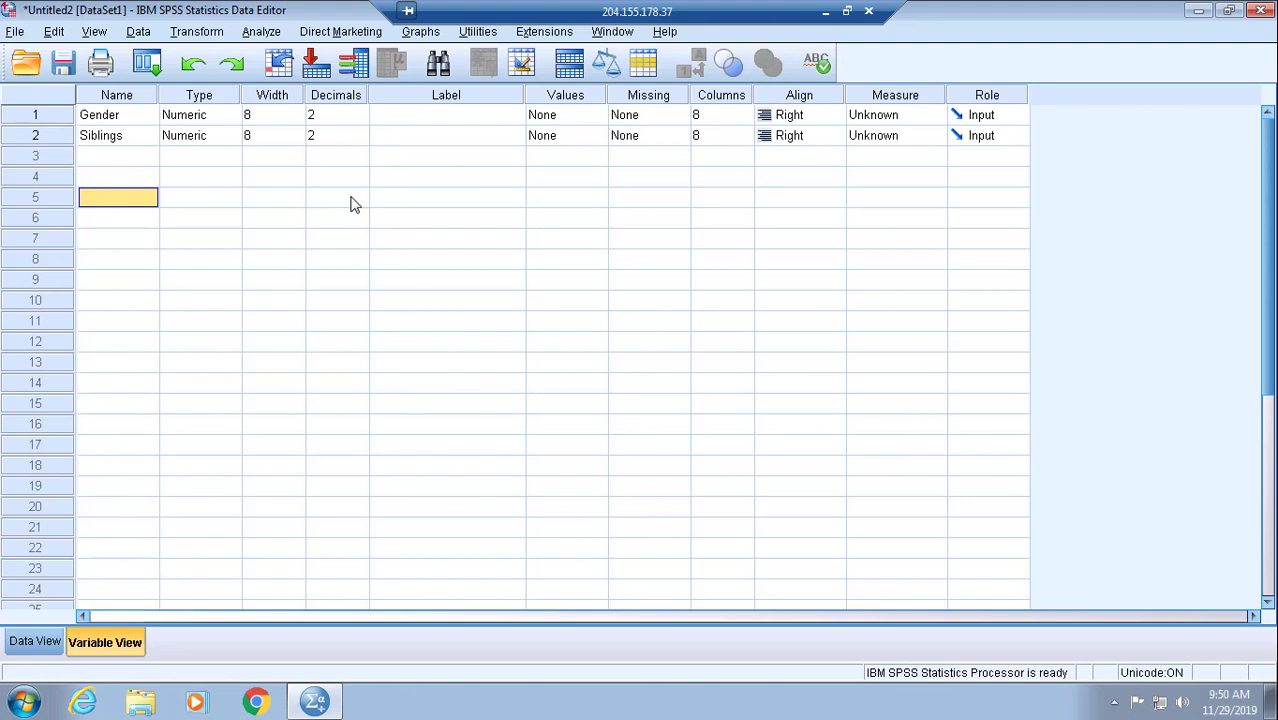
- Keep the Gender variable's type as Numeric and give it the label "Gender"
double_click(231, 120)
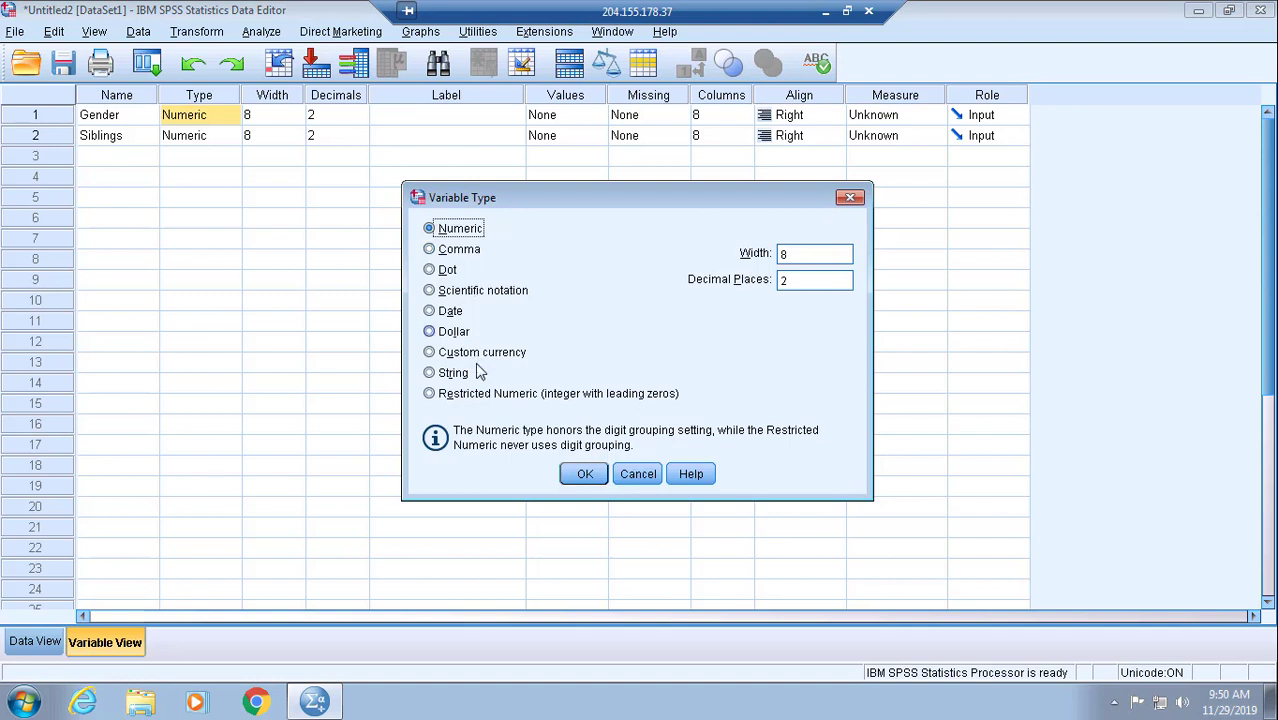
left_click(583, 475)
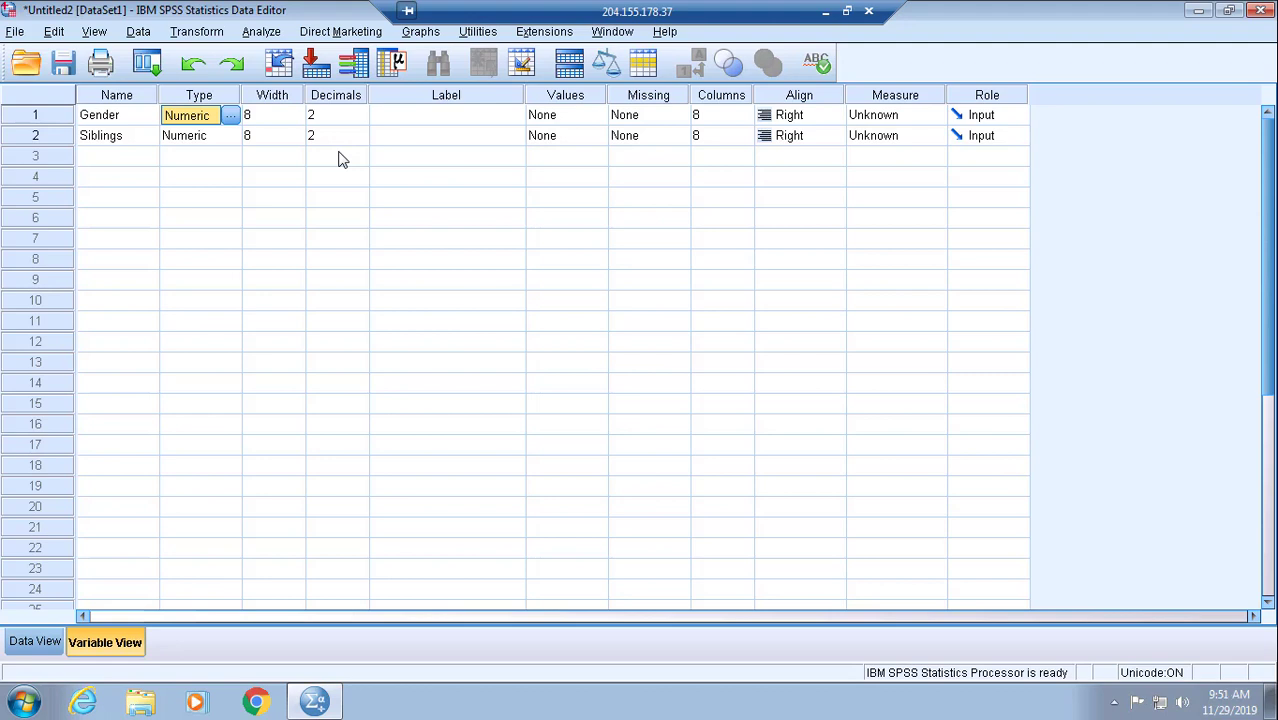
left_click(428, 116)
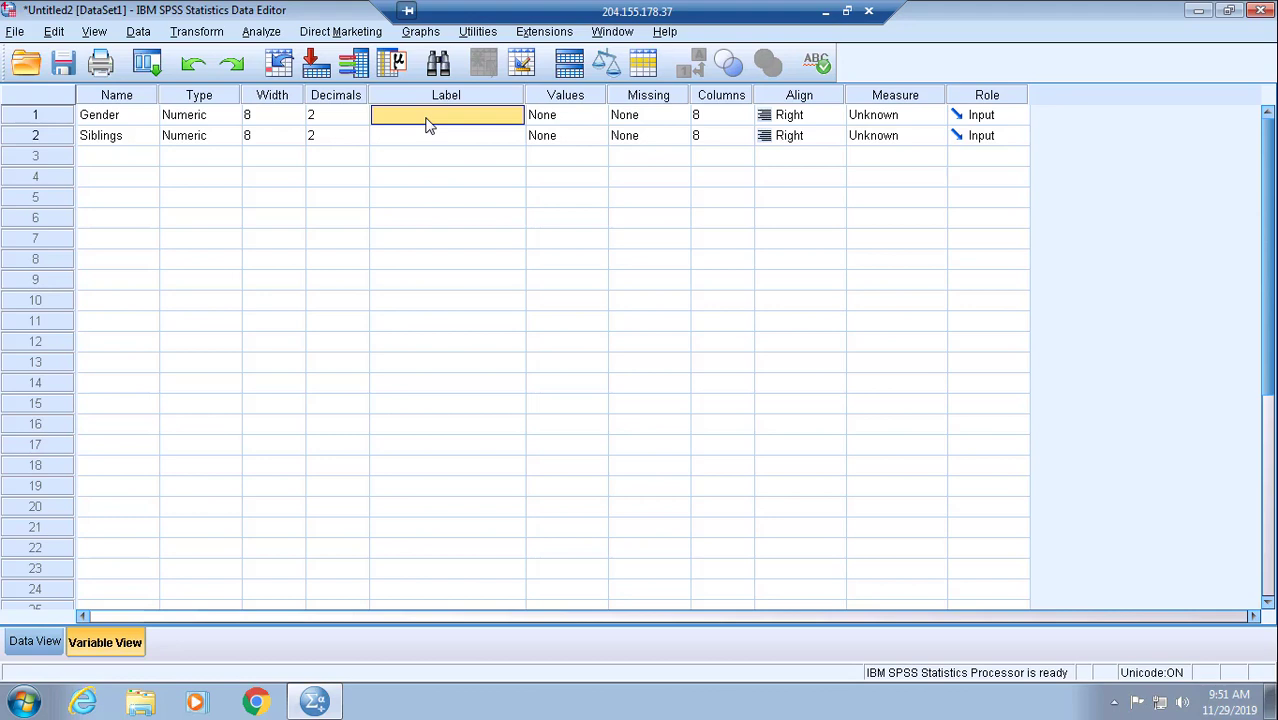
type("Gender")
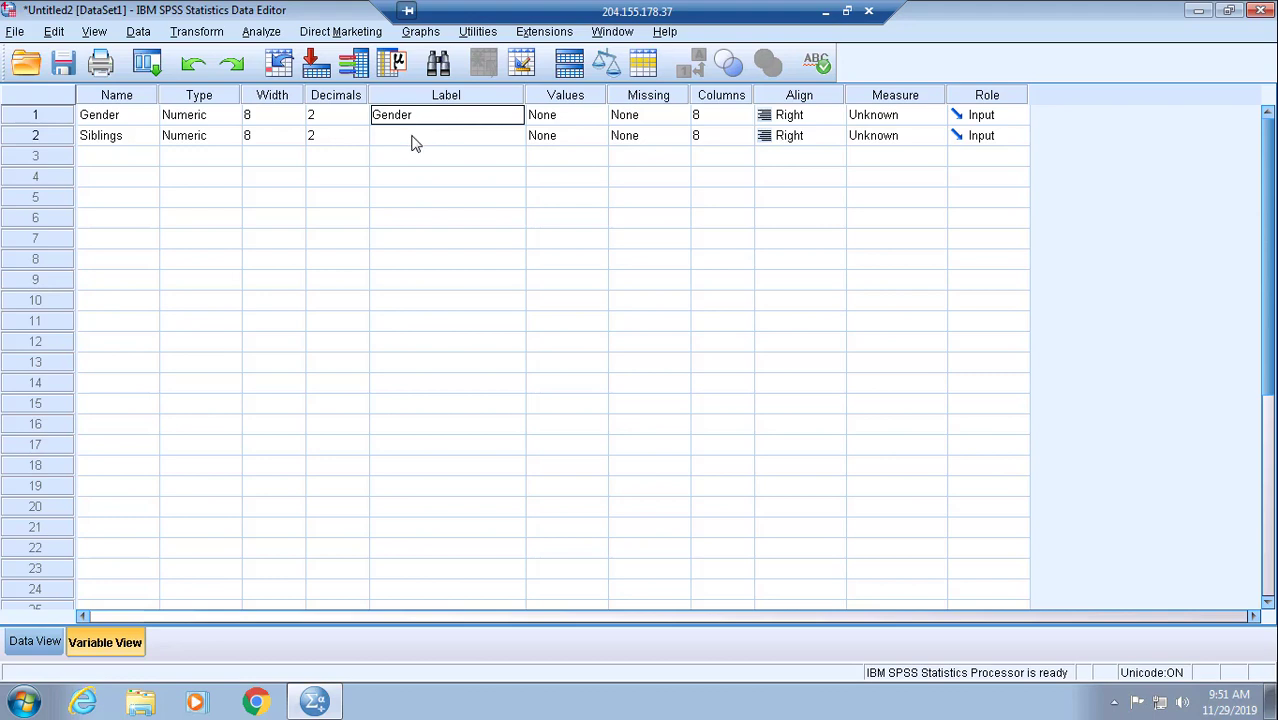
- Label the Siblings variable "Siblings of Hampton Roads"
left_click(394, 139)
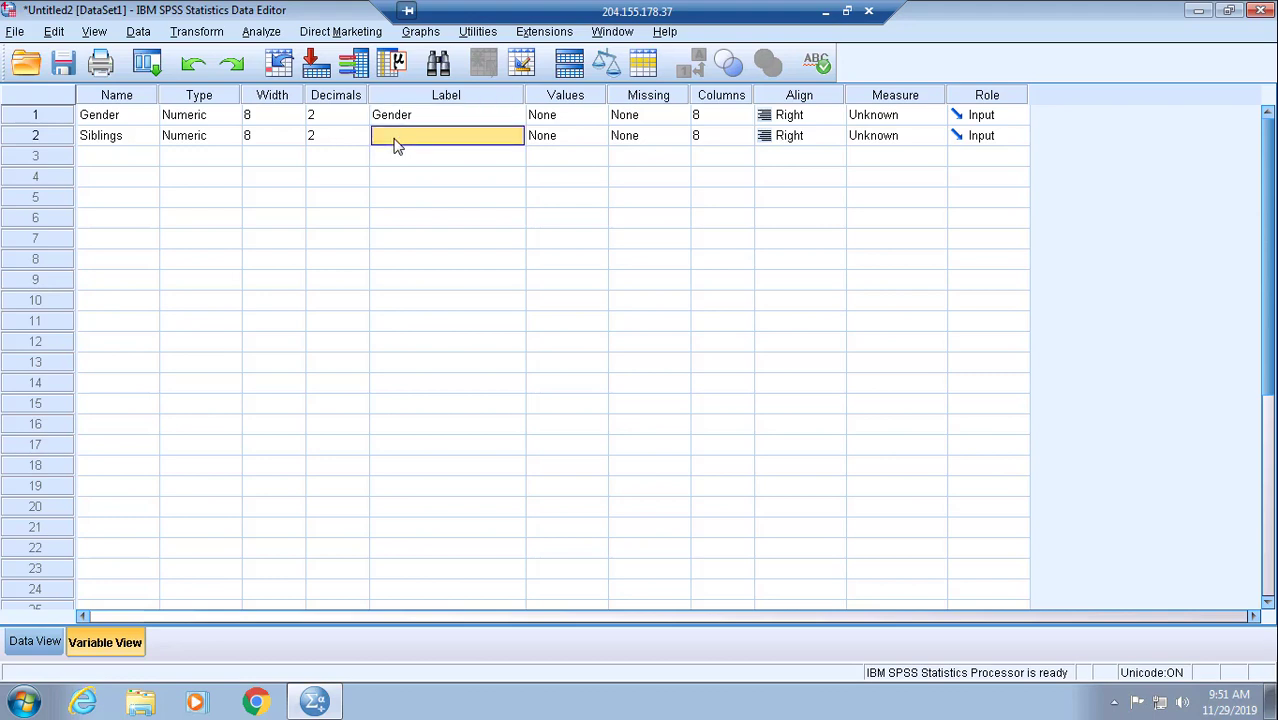
type("Sibling")
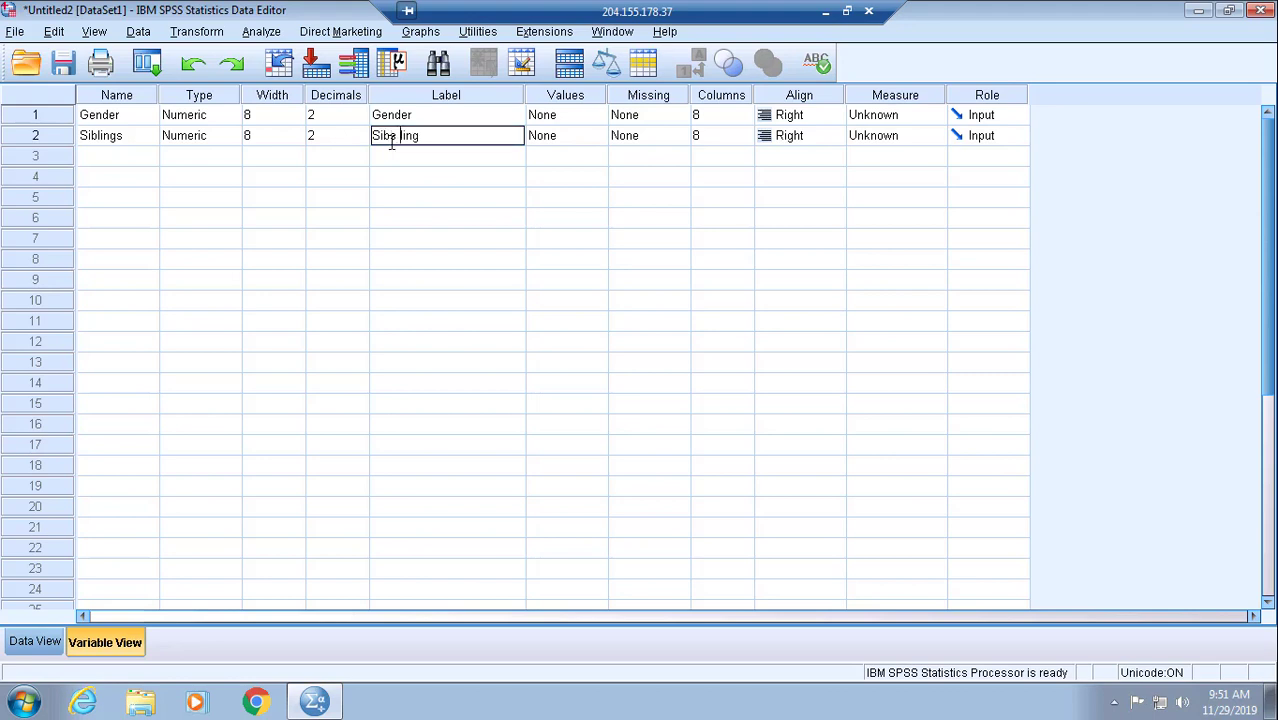
key("BackSpace")
type("s of Hamps")
key("BackSpace")
key("BackSpace")
type("pton ")
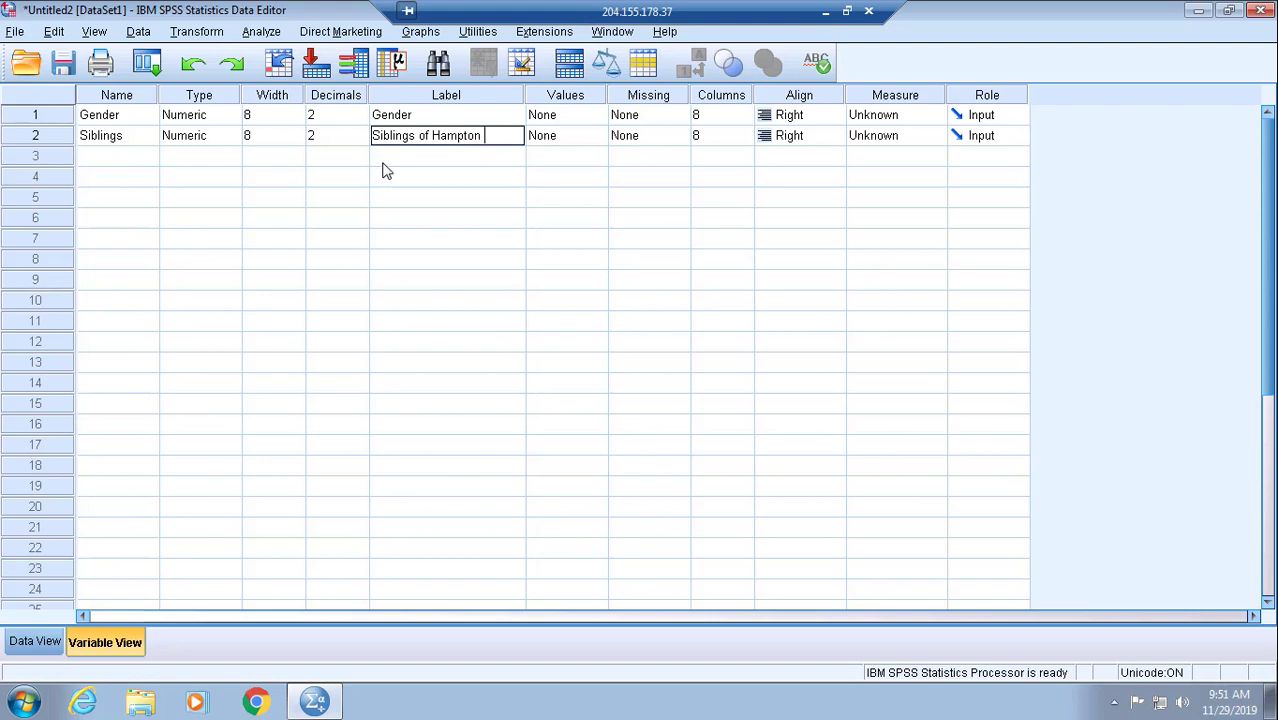
type("Road")
left_click(378, 177)
type("s")
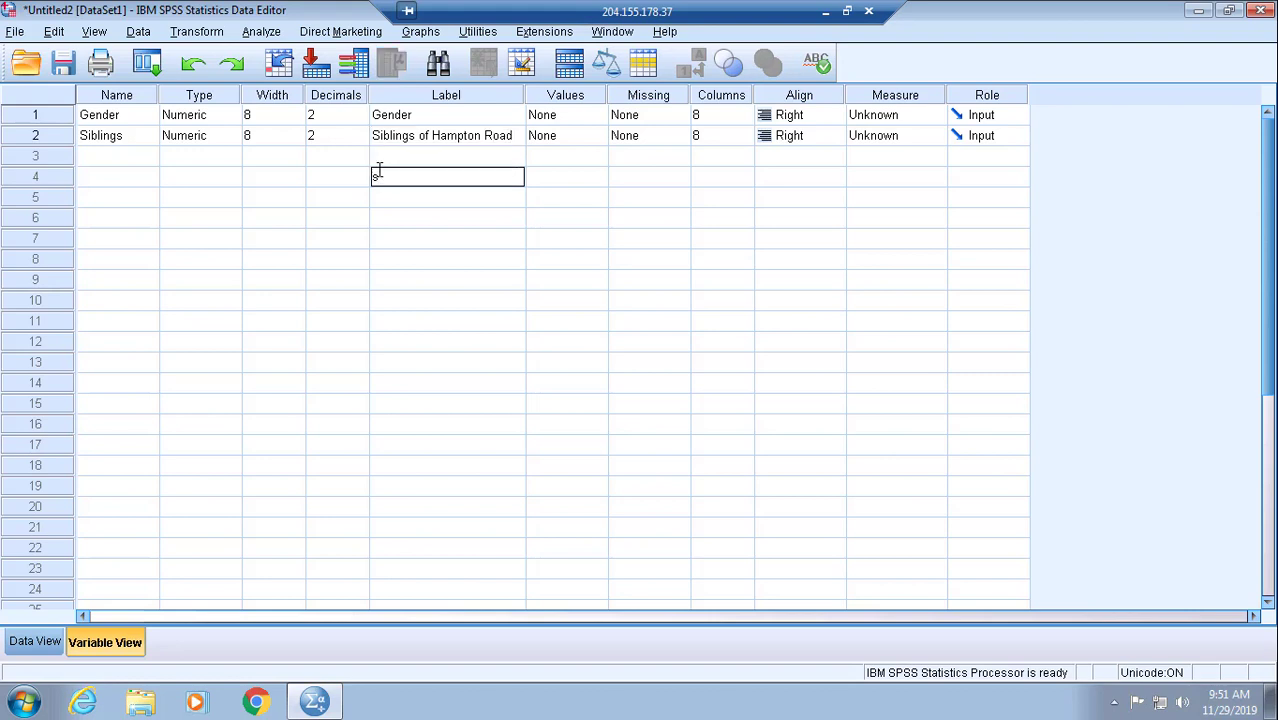
left_click(515, 140)
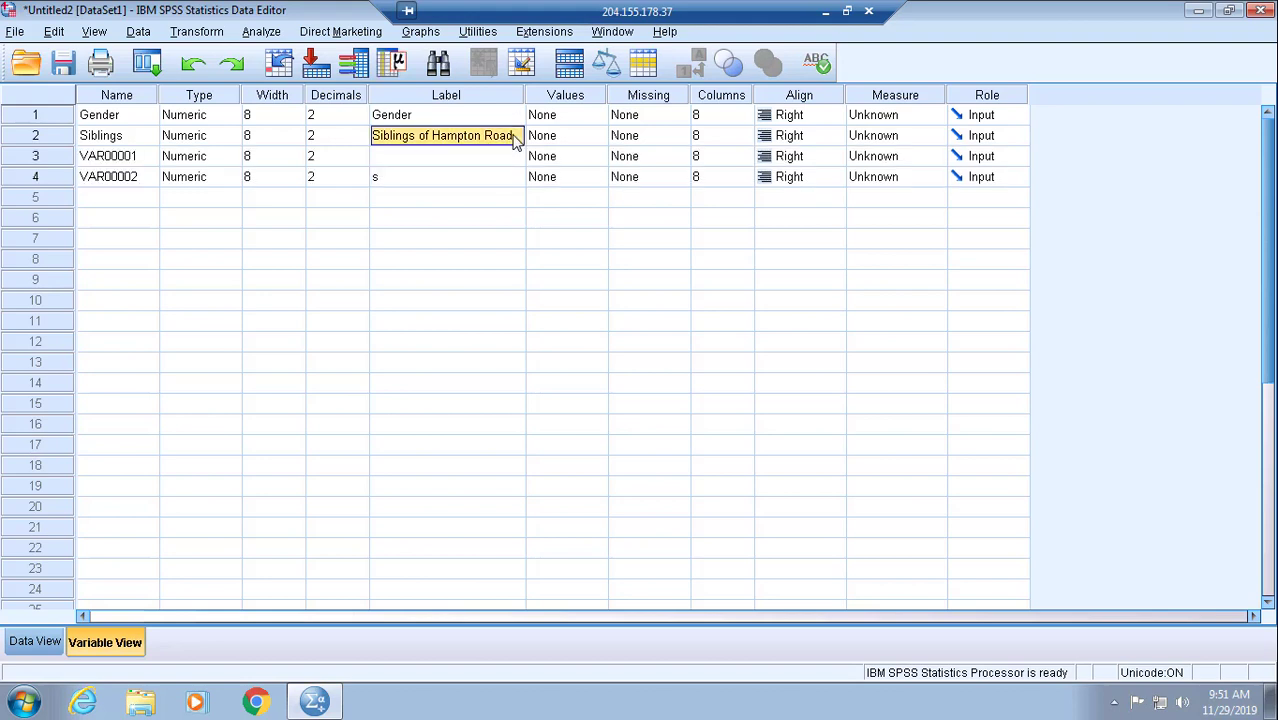
left_click(514, 137)
type("s")
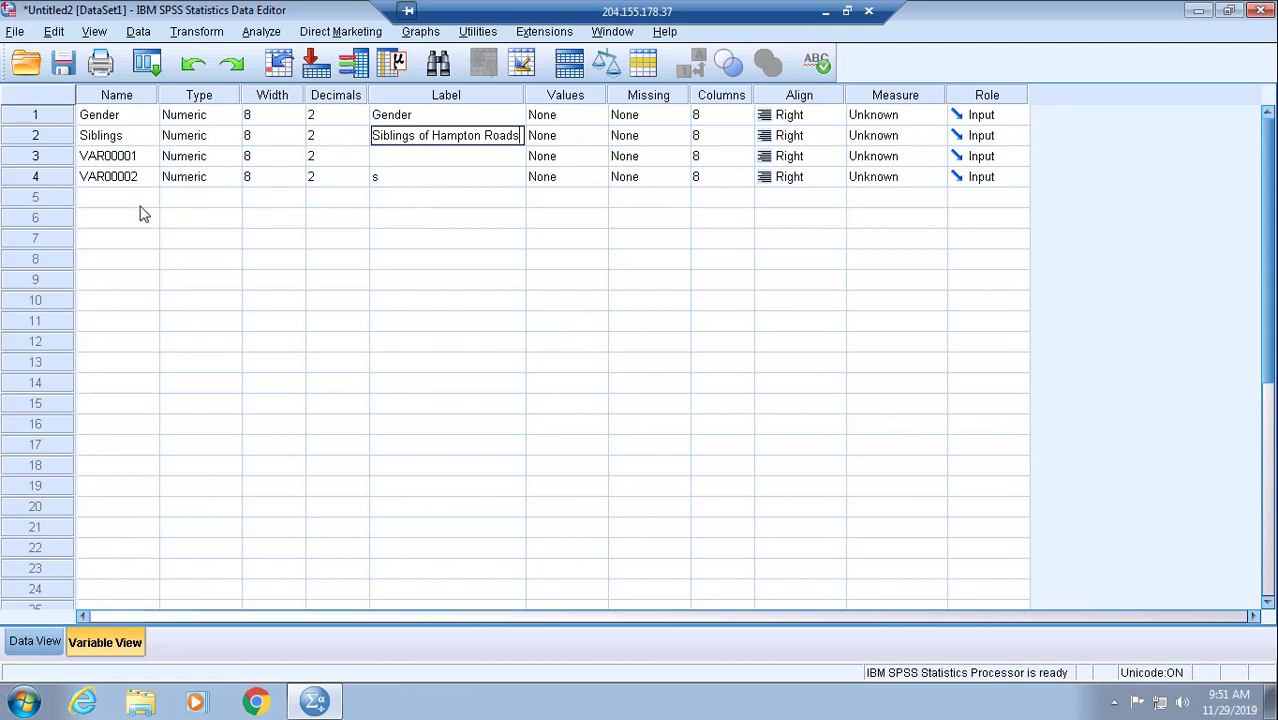
- Try to remove the stray variables VAR00001 and VAR00002 from rows 3 and 4
left_click(56, 161)
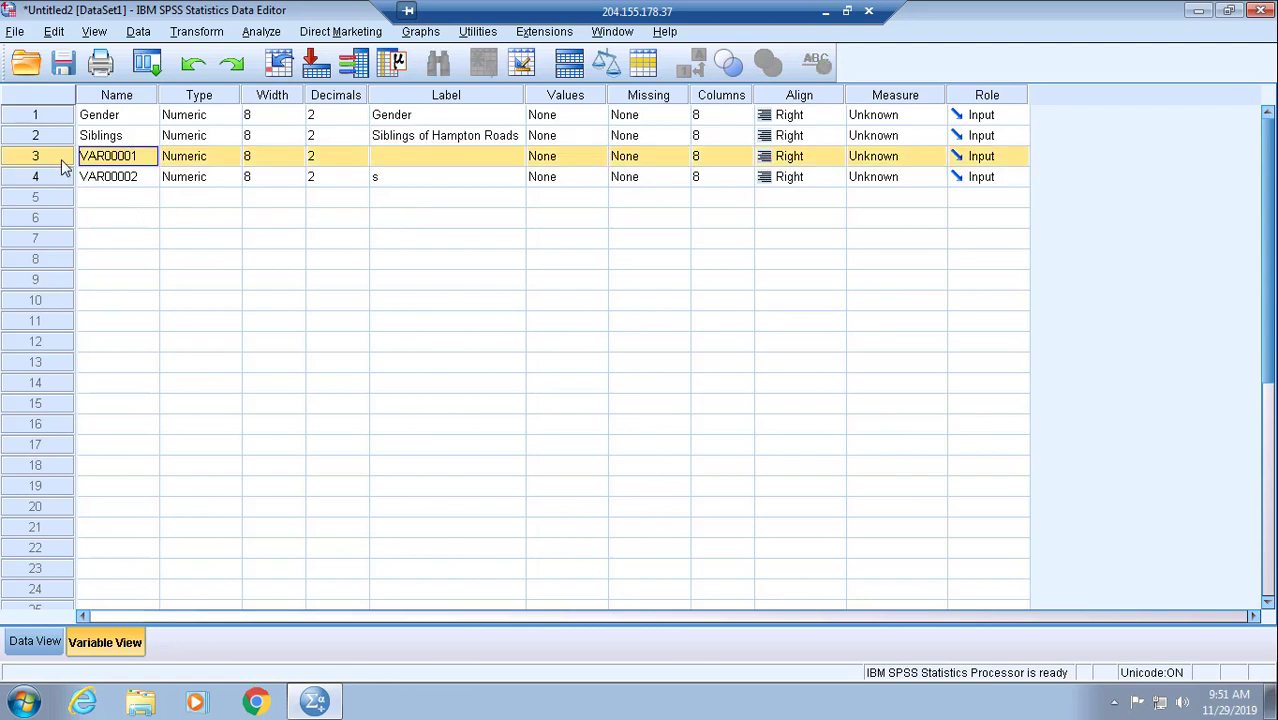
key("BackSpace")
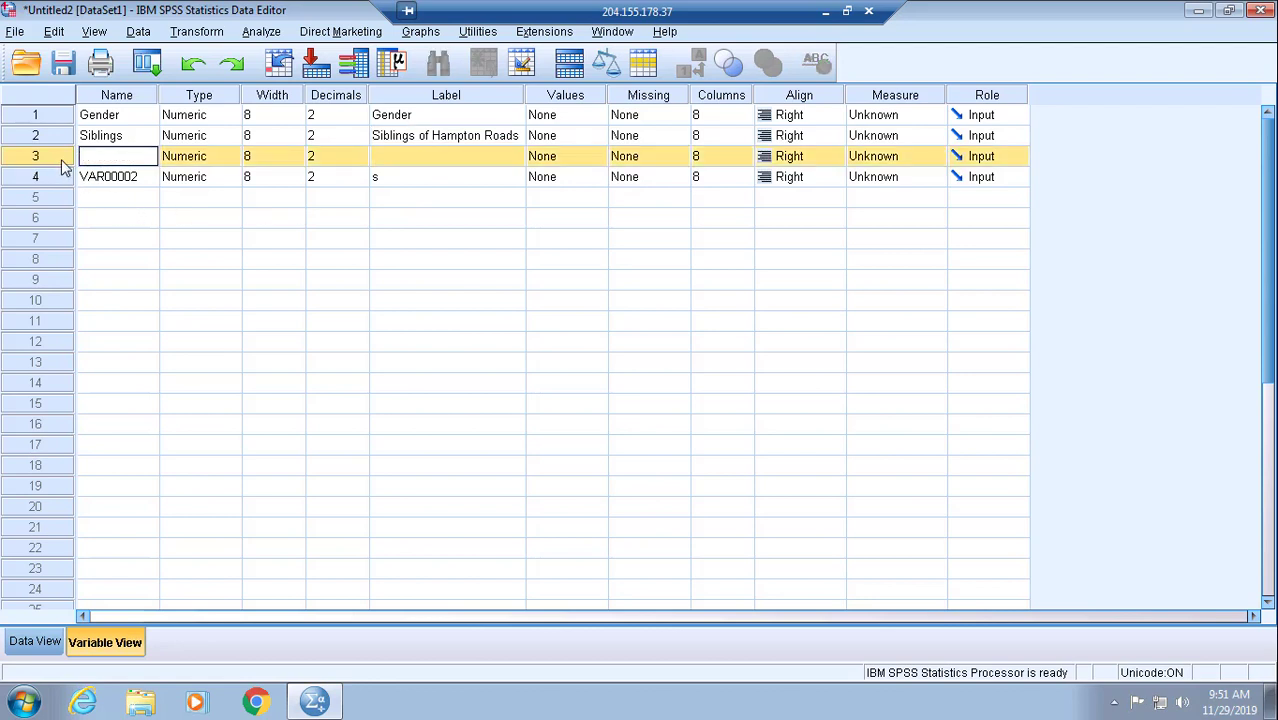
key("Escape")
key("BackSpace")
key("Escape")
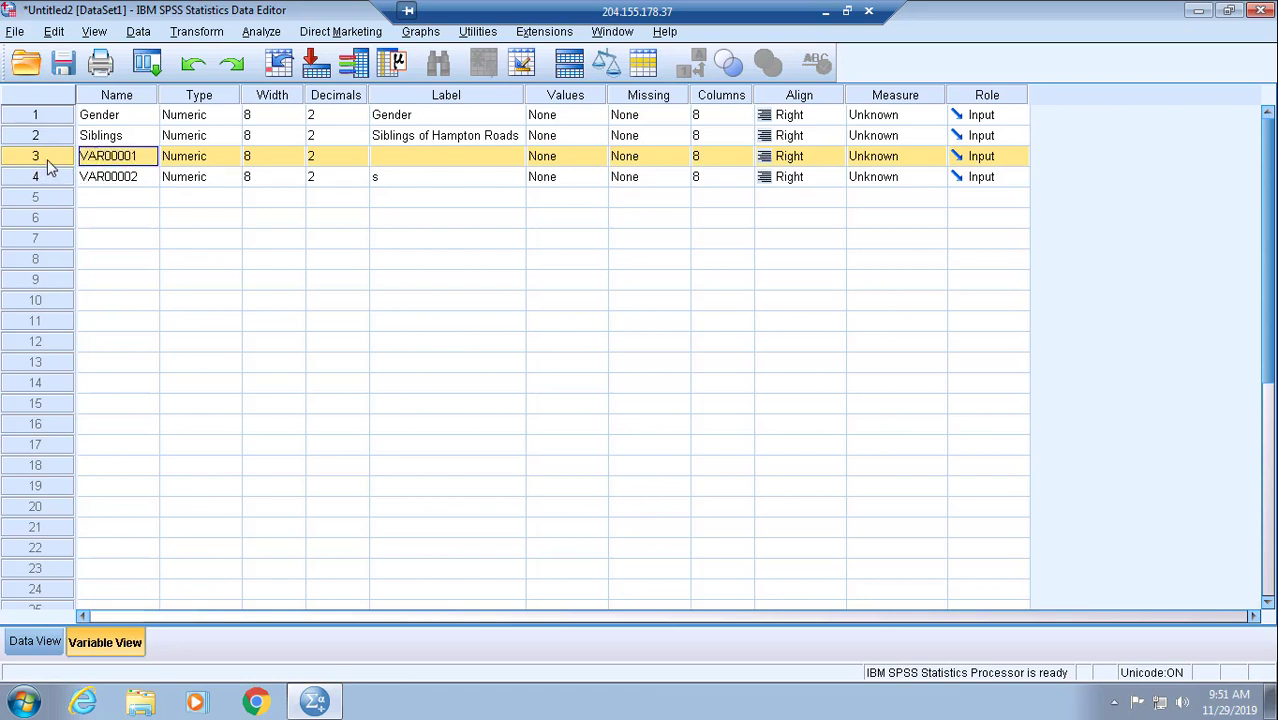
key("BackSpace")
key("Escape")
left_click(118, 217)
left_click(57, 160)
key("BackSpace")
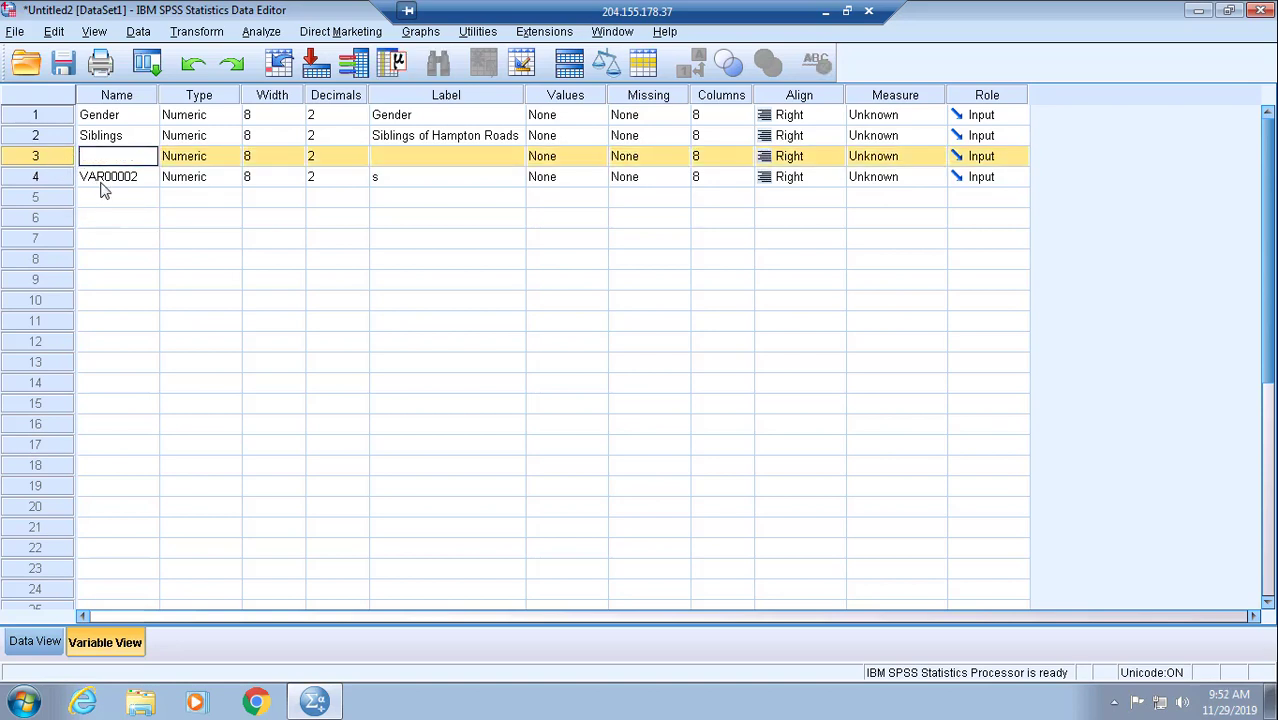
left_click(130, 200)
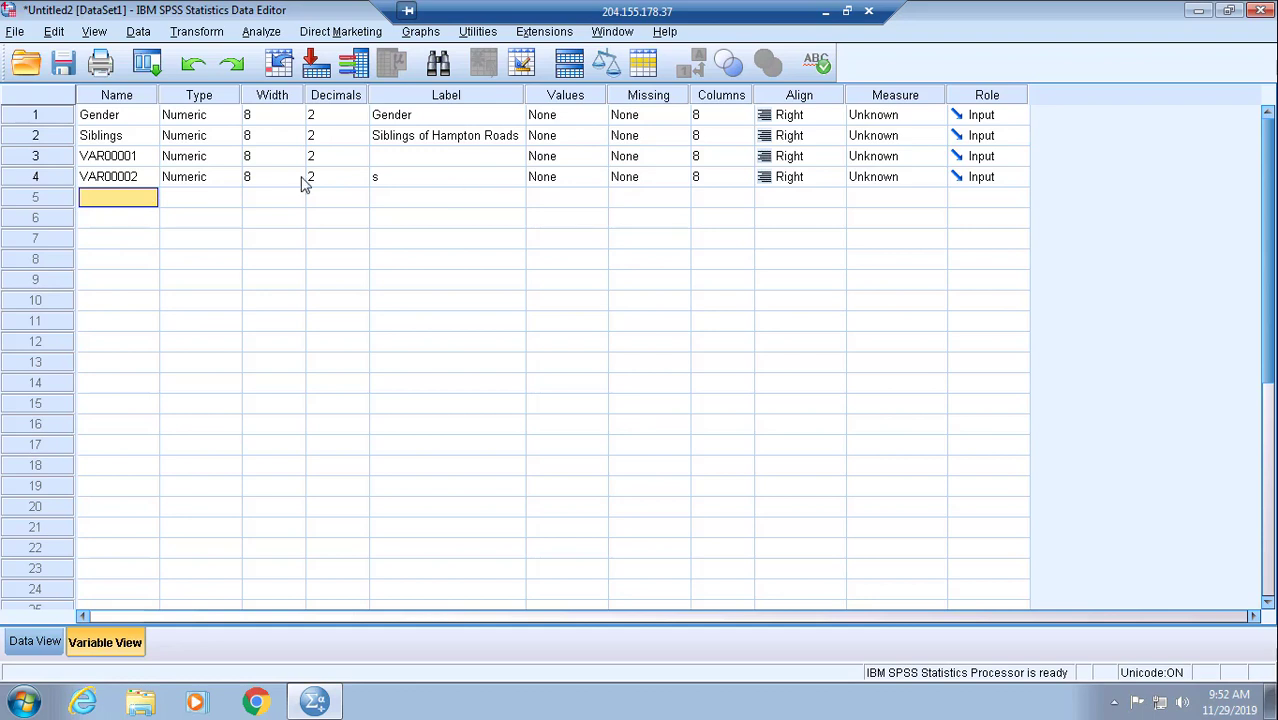
left_click(28, 180)
key("BackSpace")
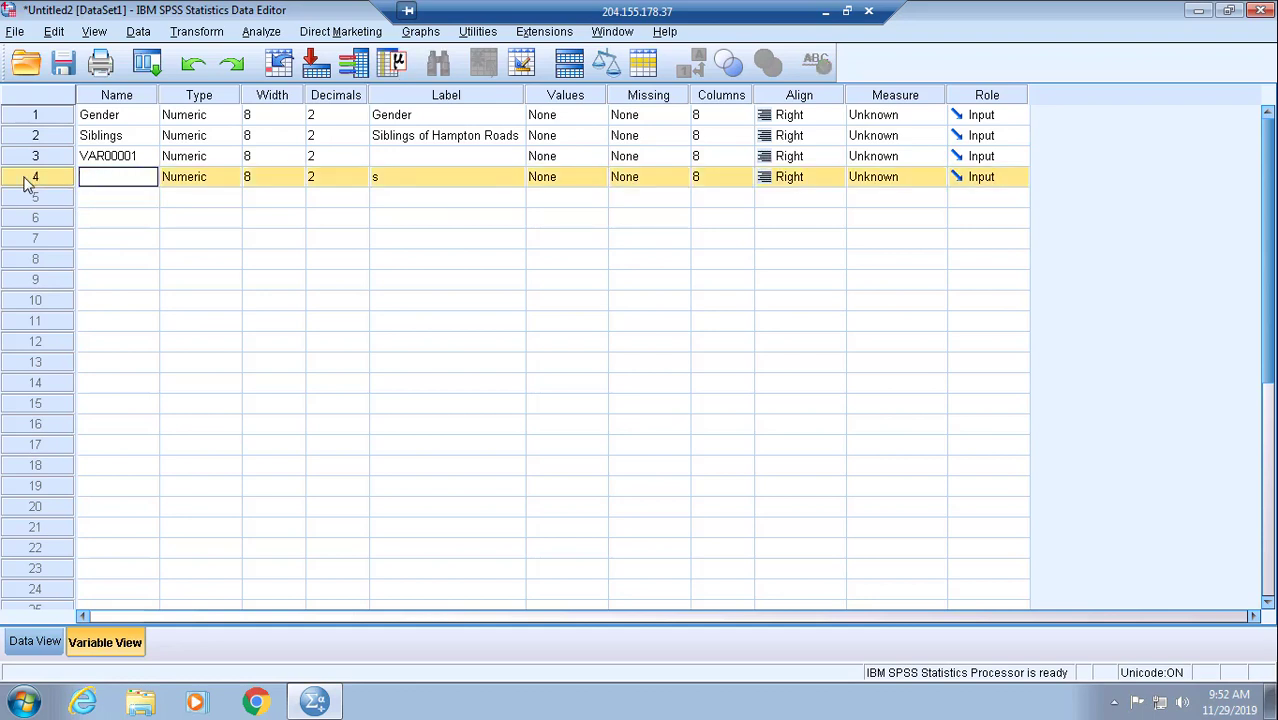
key("Escape")
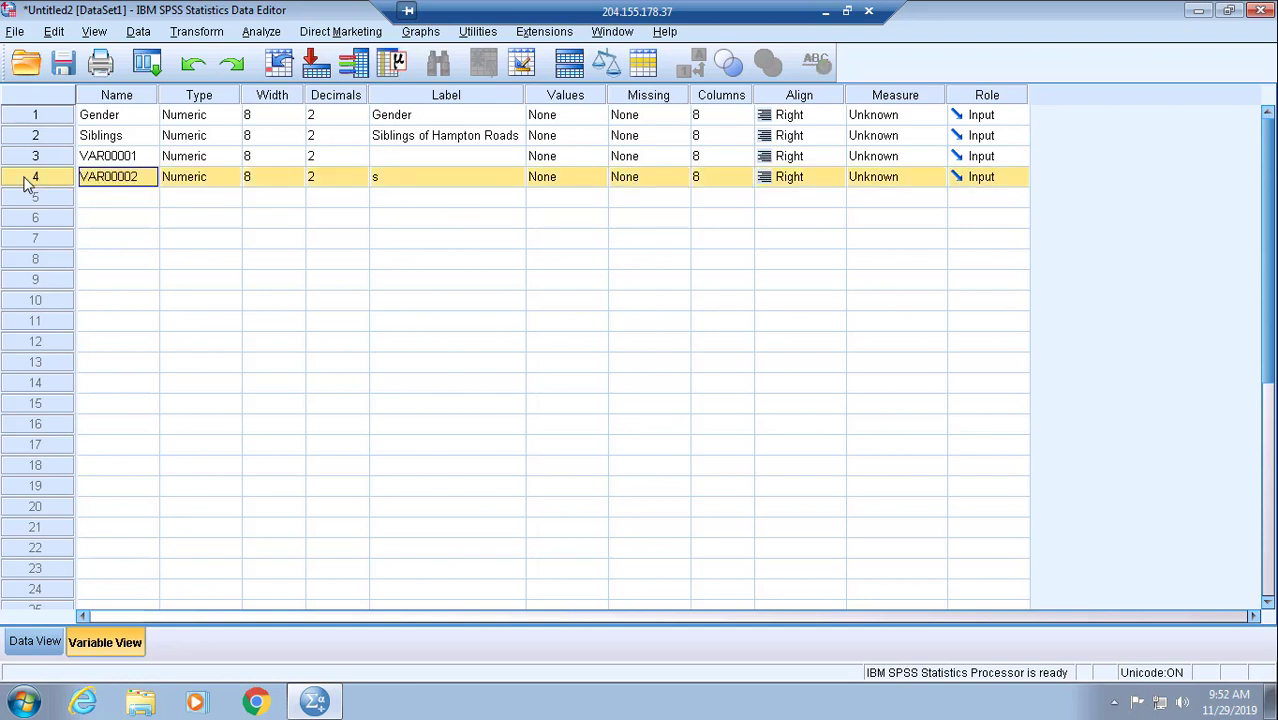
left_click(147, 177)
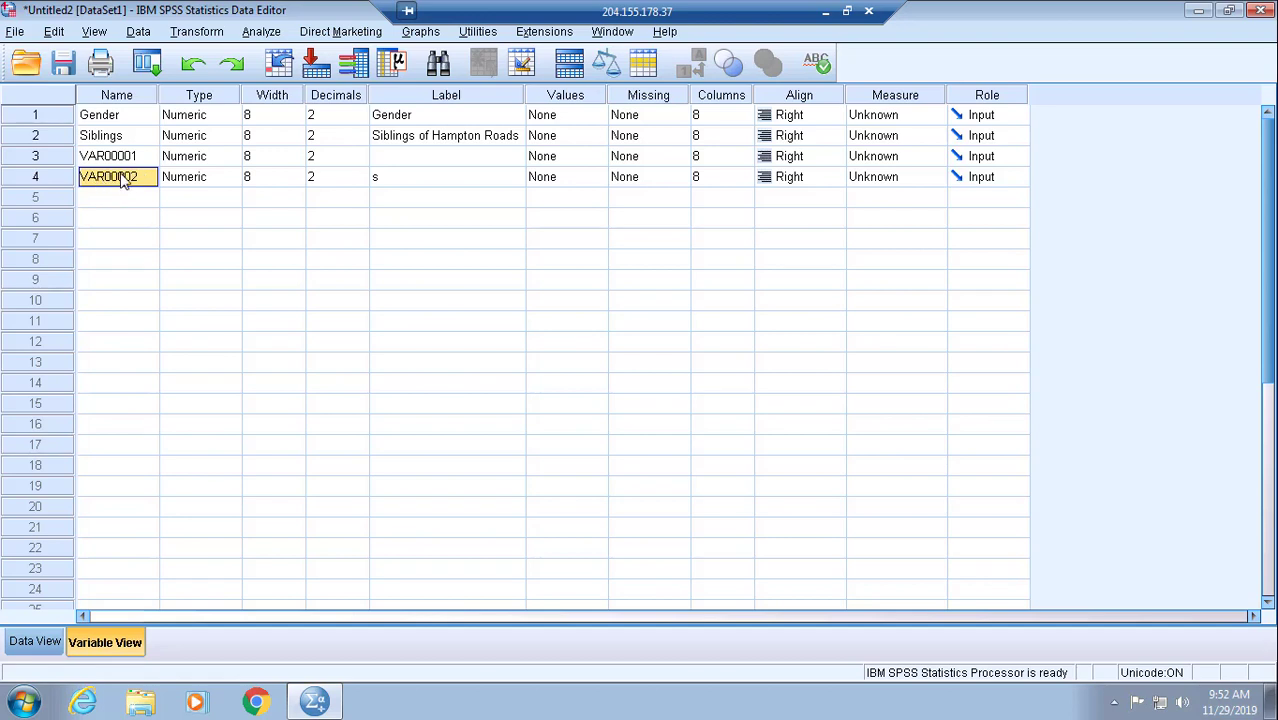
left_click(125, 160)
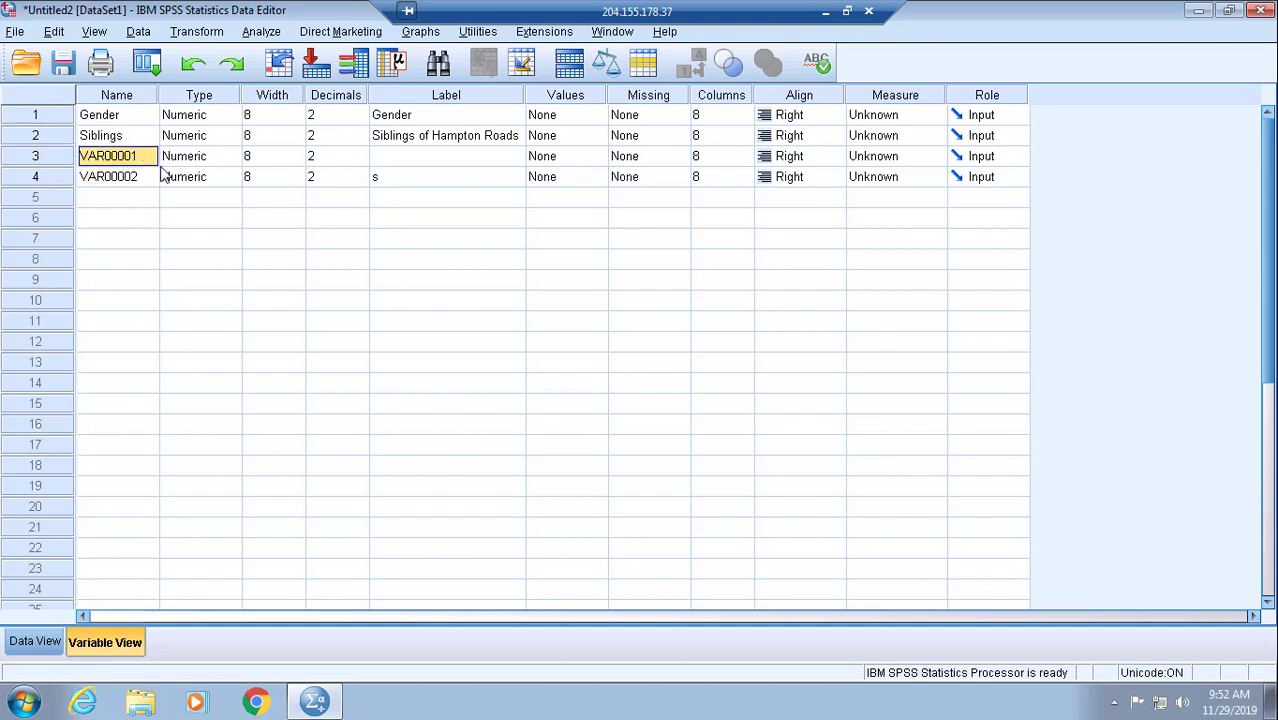
- Erase the stray label "s" from the variable in row 4
double_click(405, 177)
key("BackSpace")
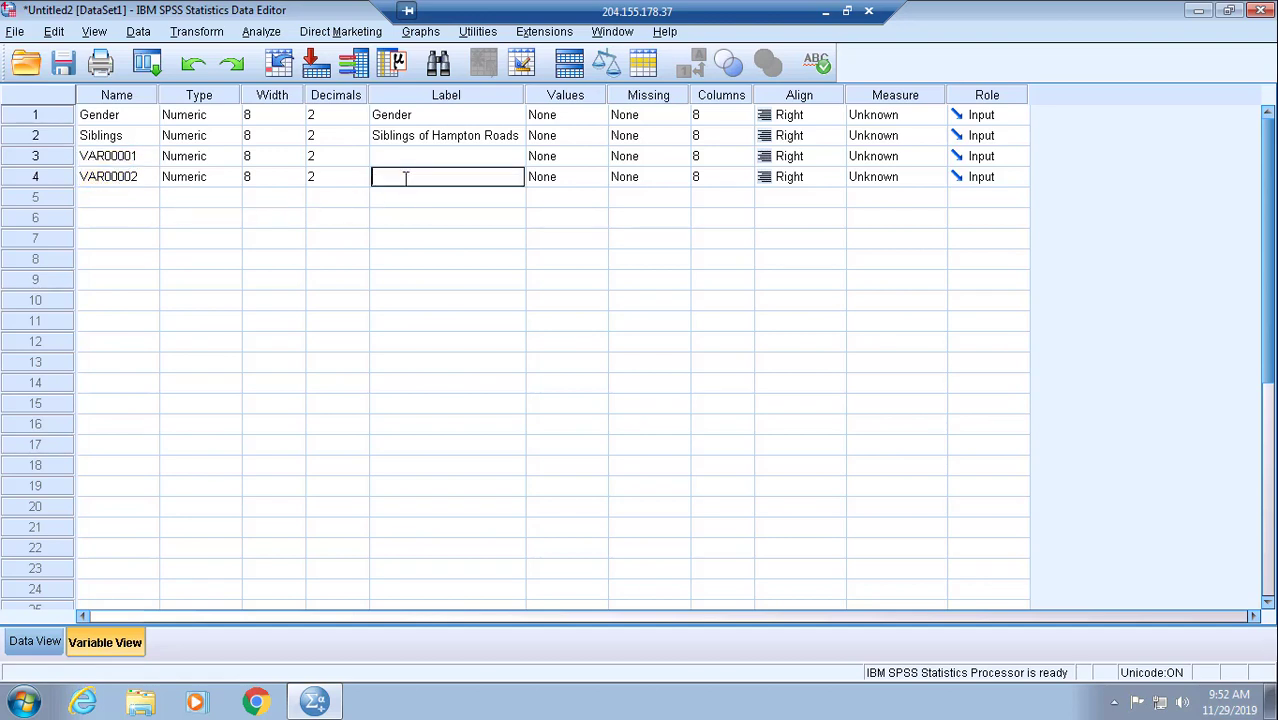
left_click(395, 240)
- Clear the stray variables VAR00001 and VAR00002, leaving only Gender and Siblings defined
left_click(35, 160)
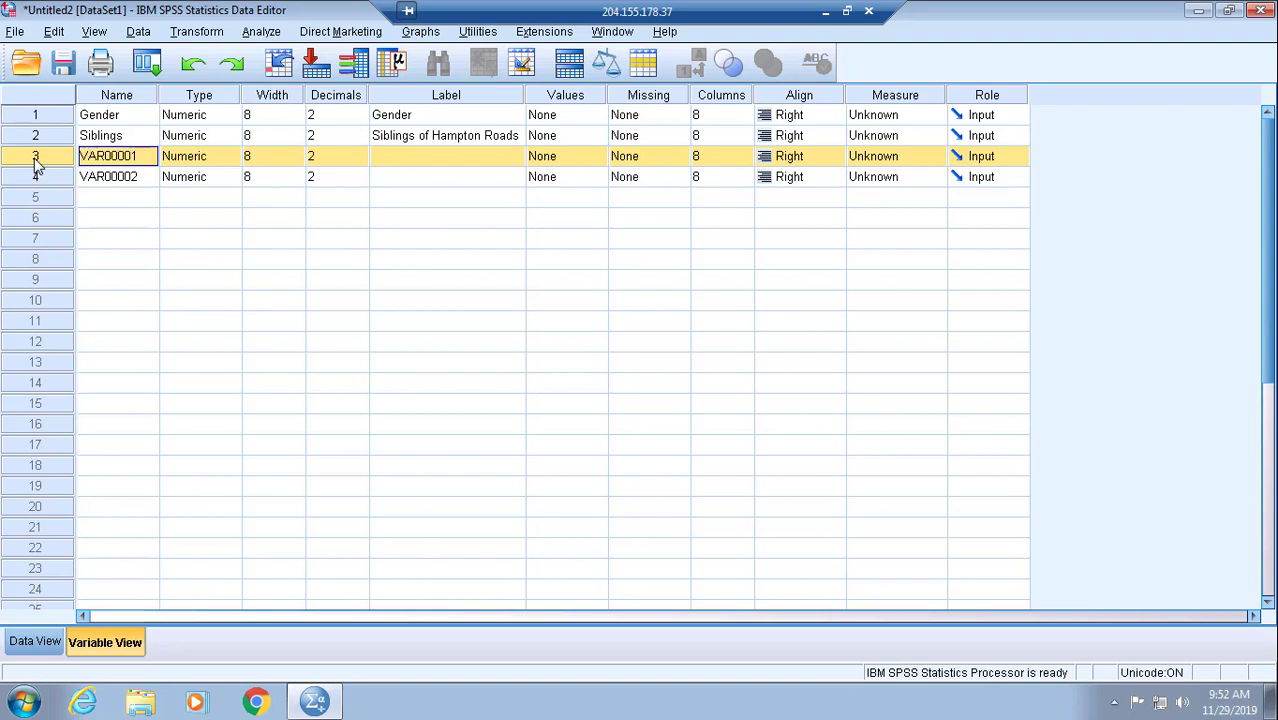
right_click(35, 165)
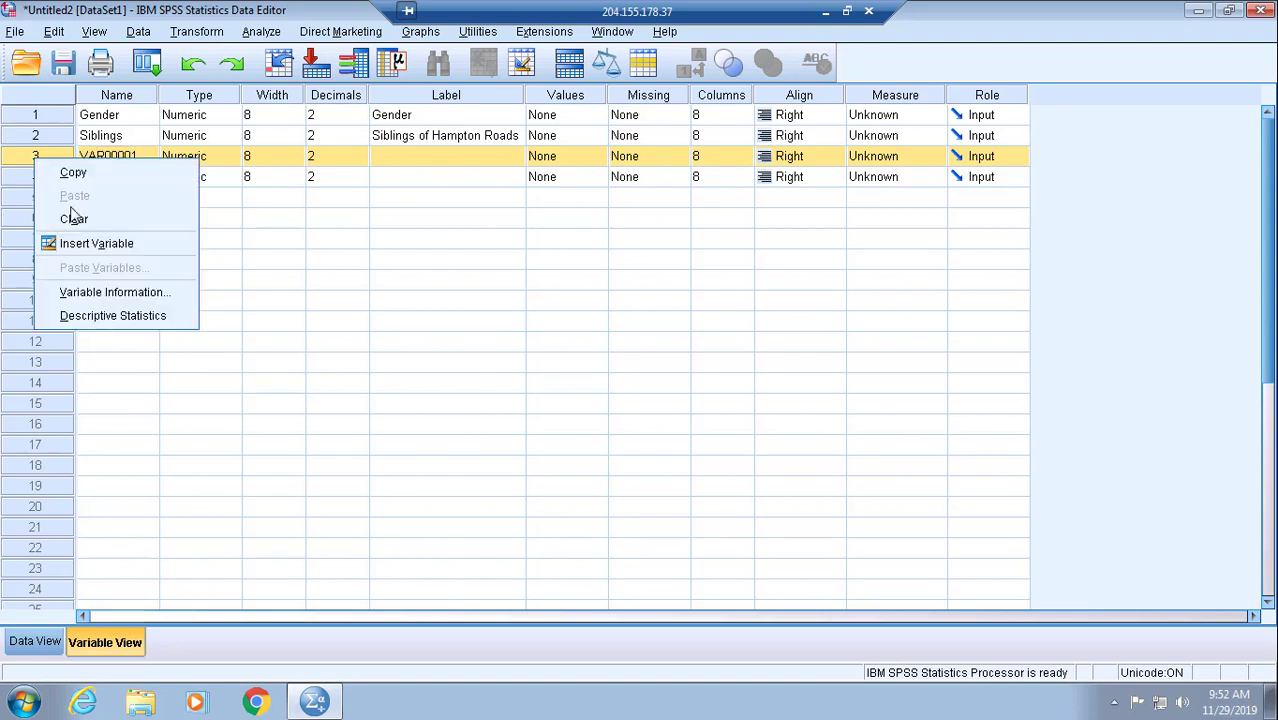
left_click(70, 218)
left_click(35, 160)
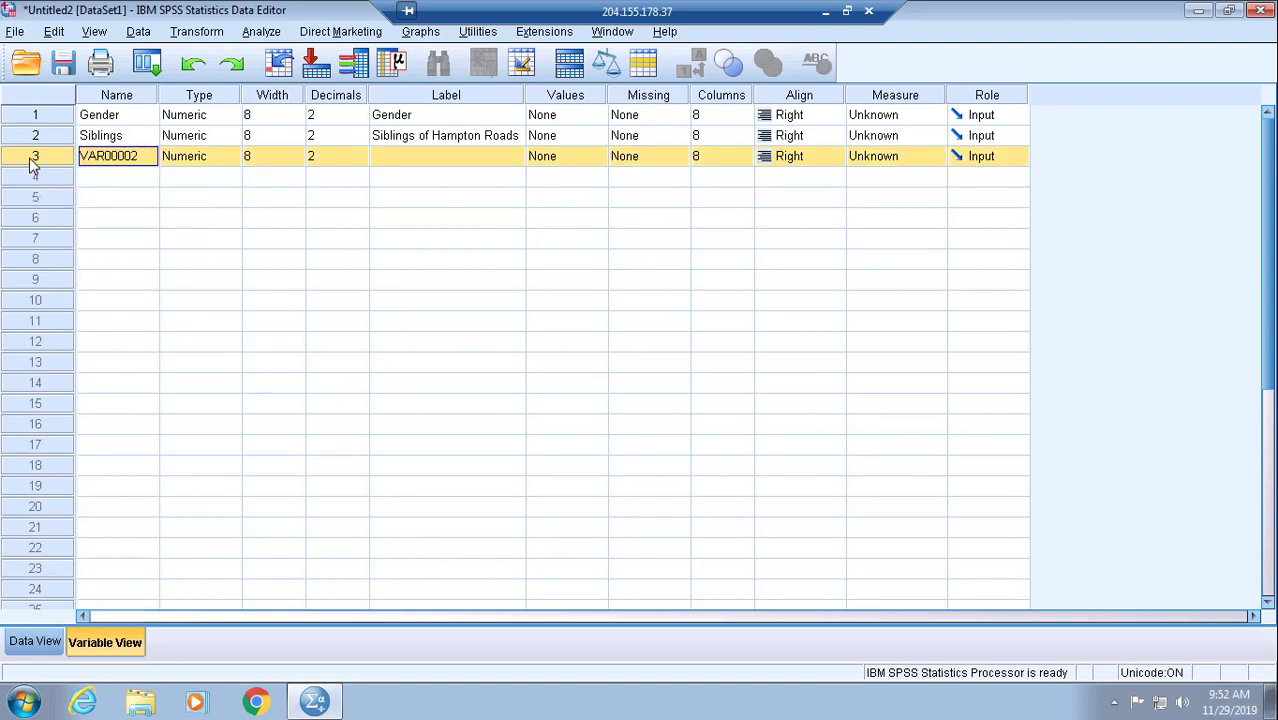
right_click(35, 161)
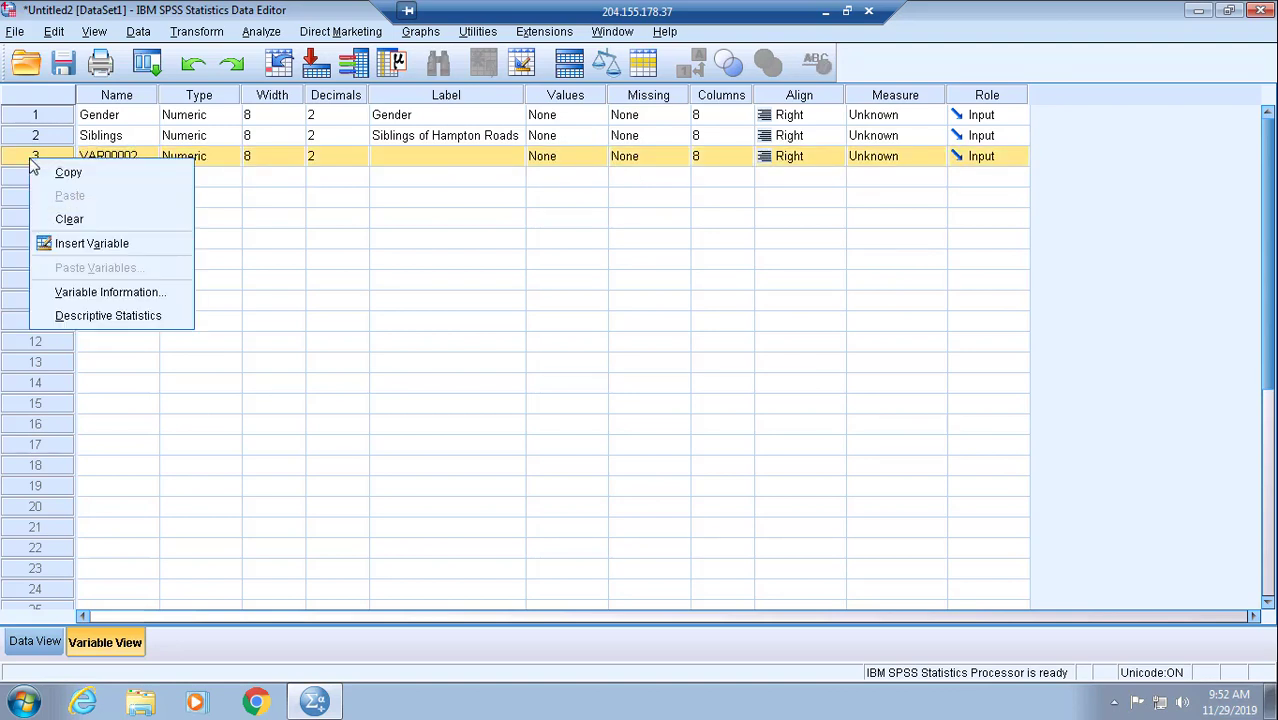
left_click(70, 219)
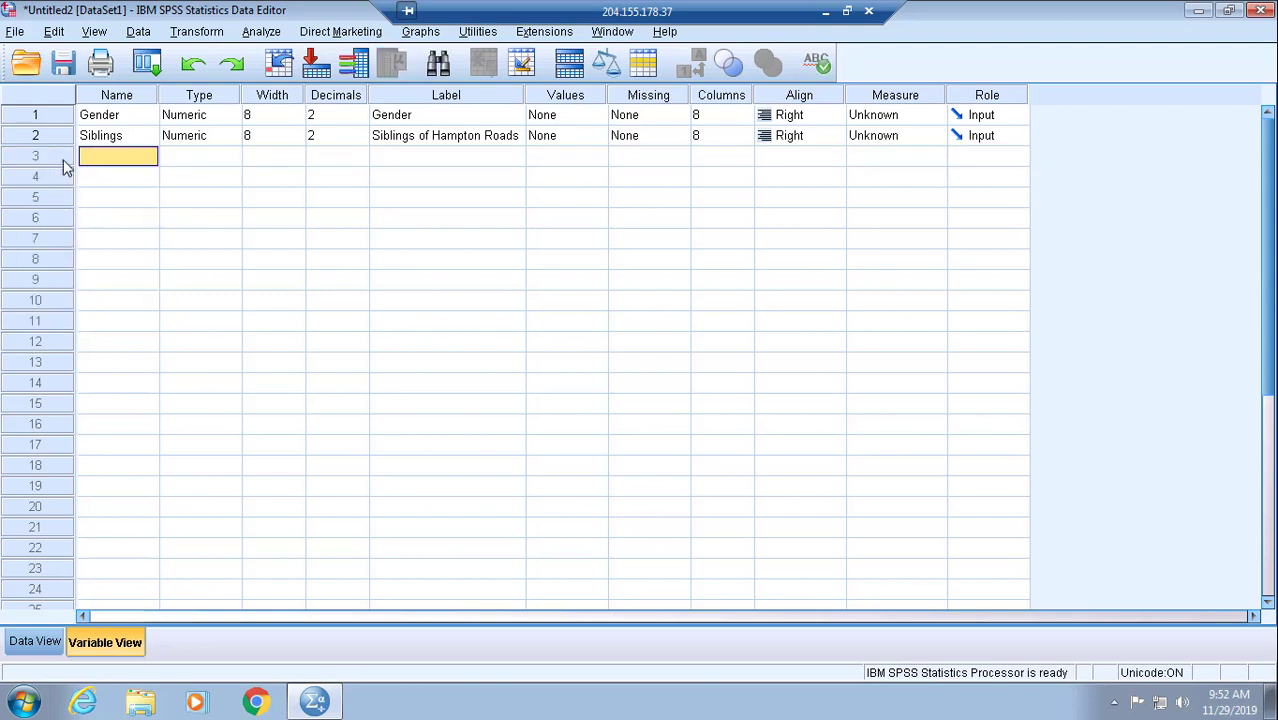
- Assign value labels to the Gender variable: 1 for "males" and 2 for "females"
double_click(601, 118)
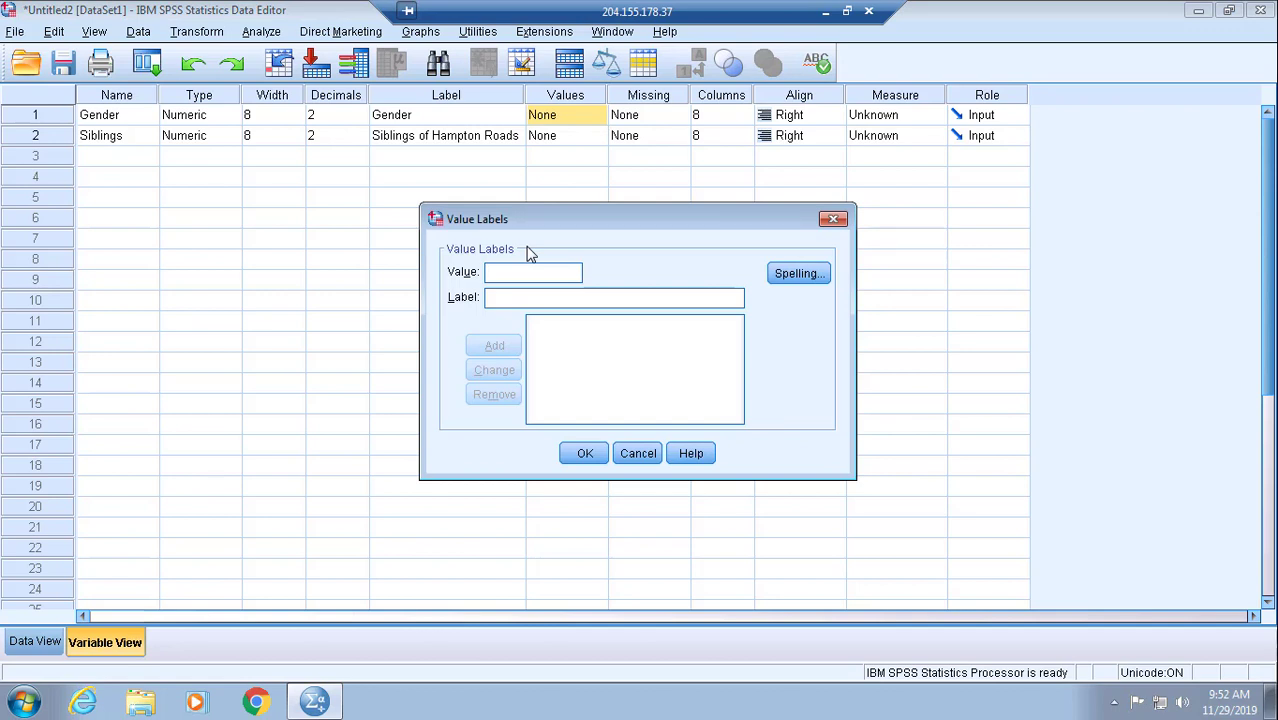
type("1")
left_click(525, 297)
type("males")
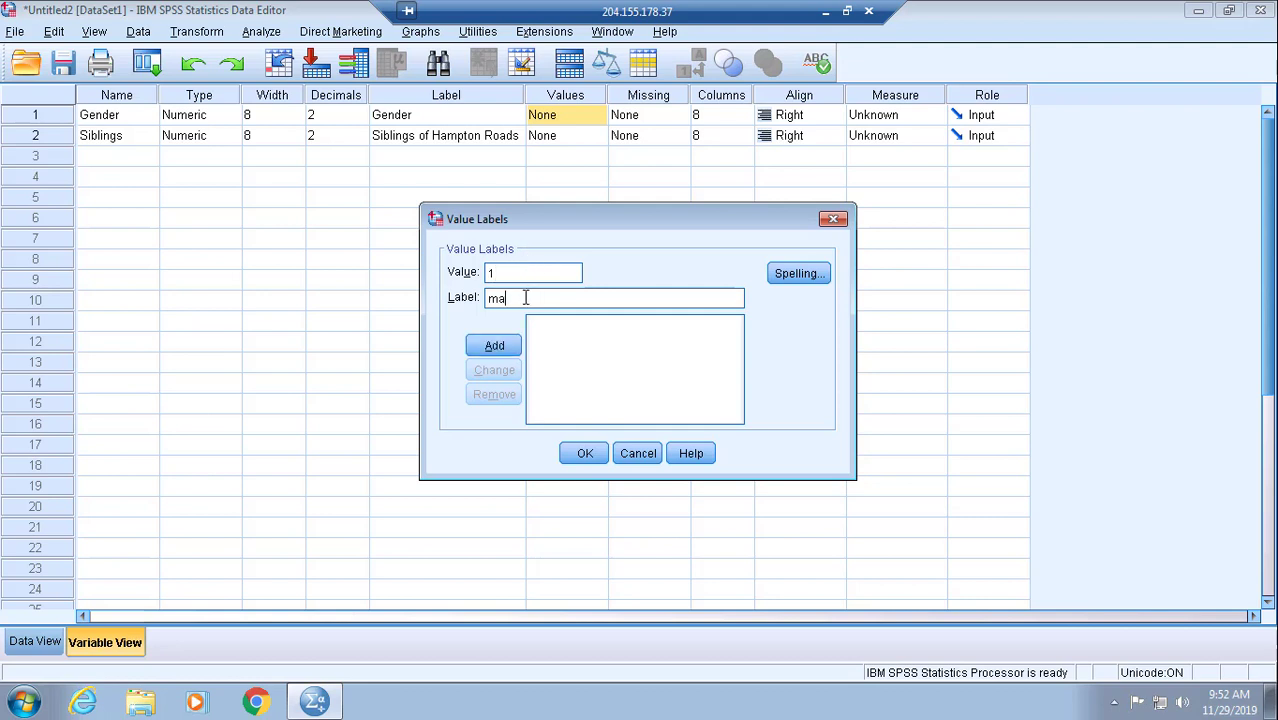
left_click(502, 345)
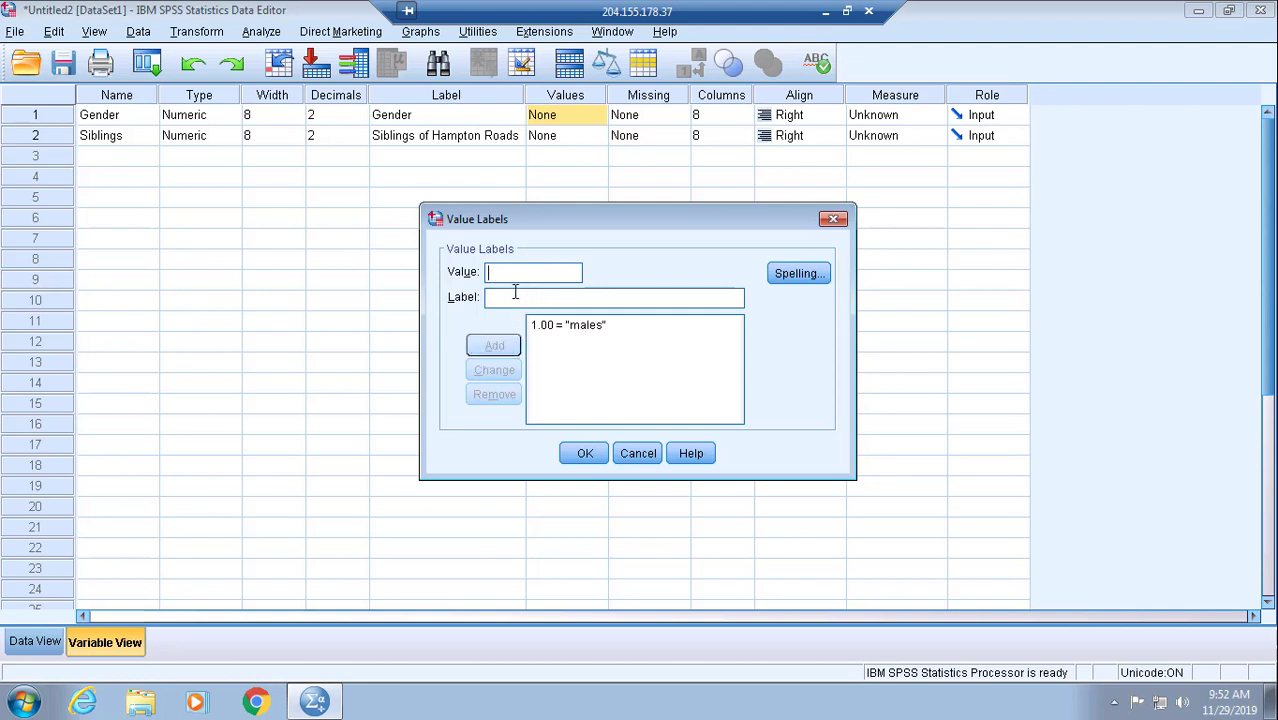
left_click(519, 281)
type("2")
left_click(519, 297)
type("females")
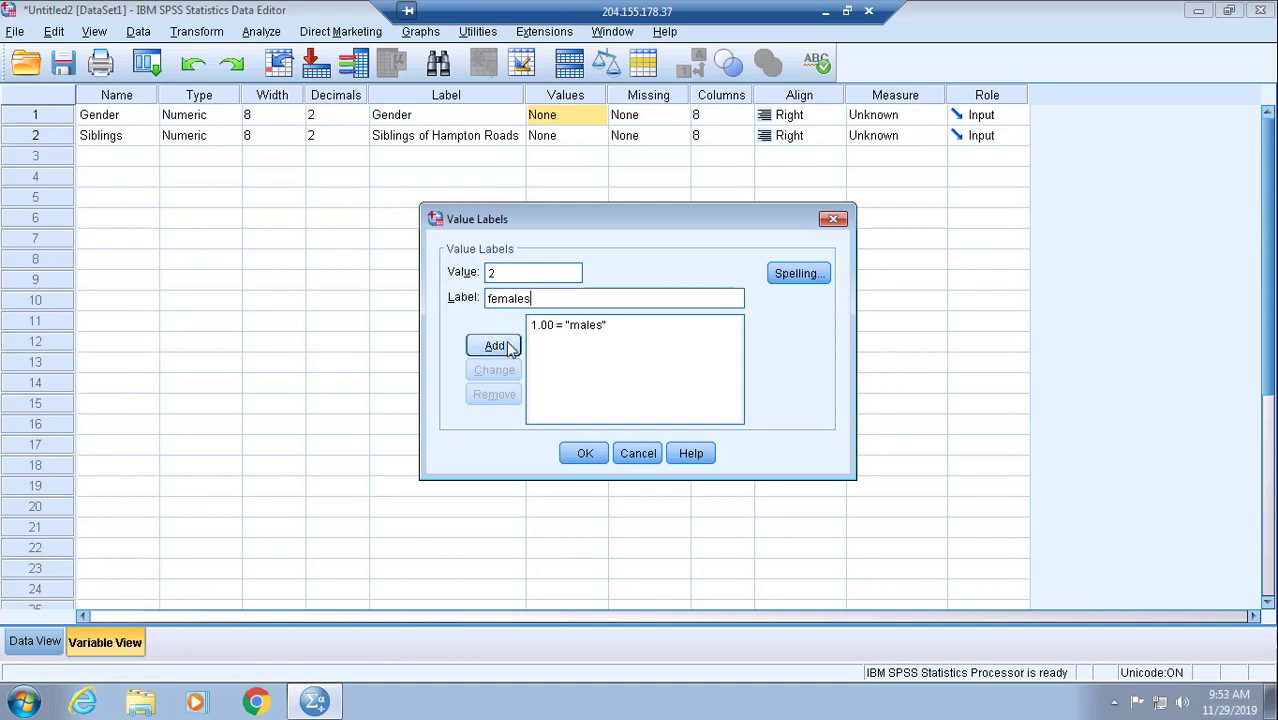
left_click(508, 346)
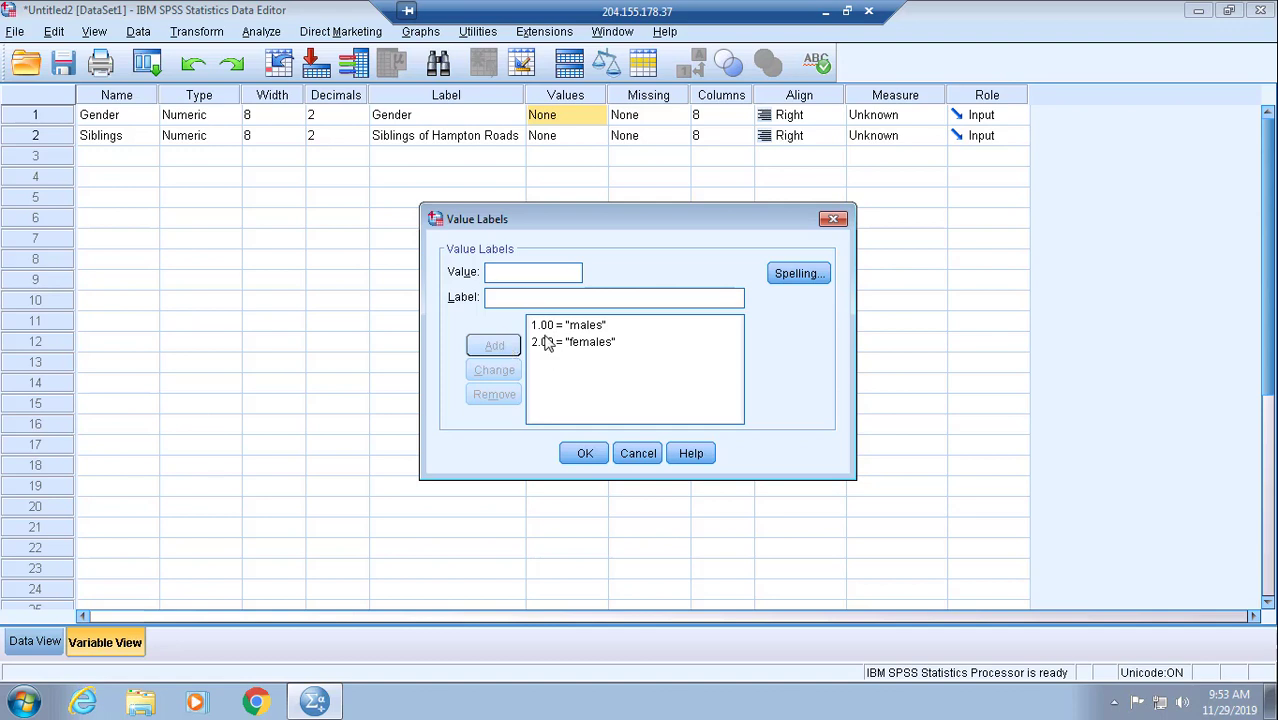
left_click(586, 455)
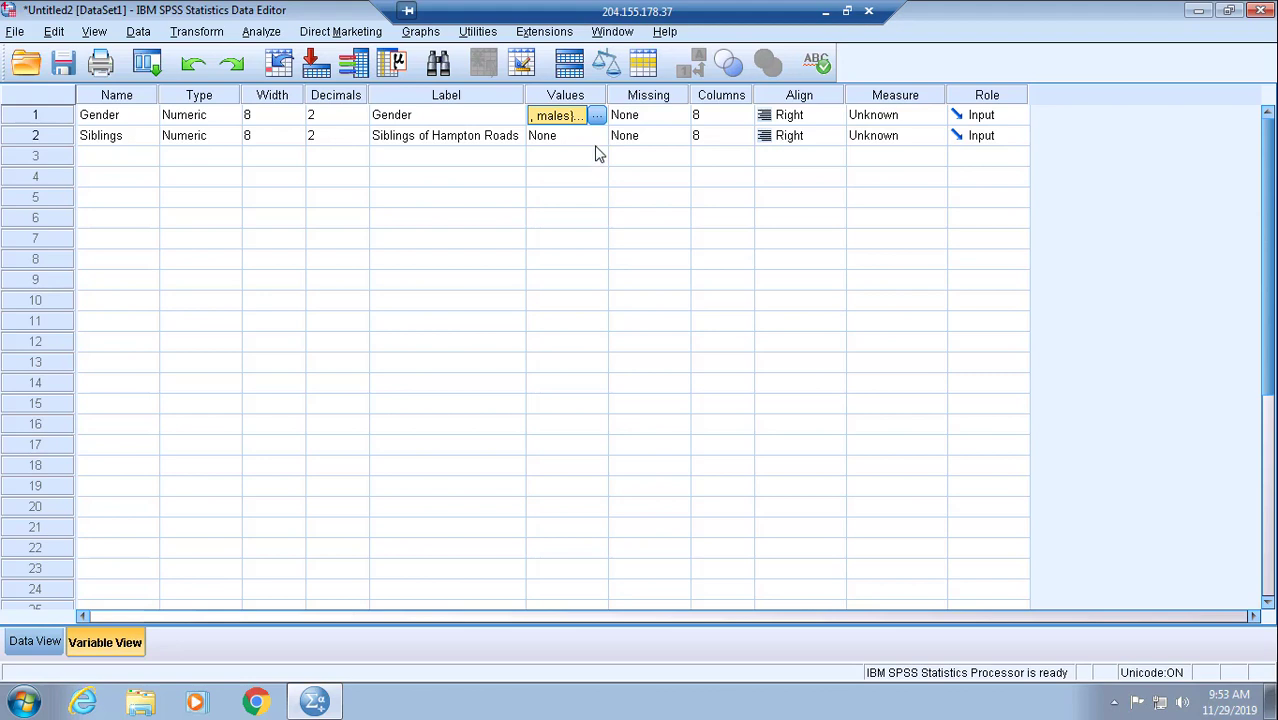
- Set the measurement level to Nominal for the Gender variable and to Scale for the Siblings variable
left_click(684, 121)
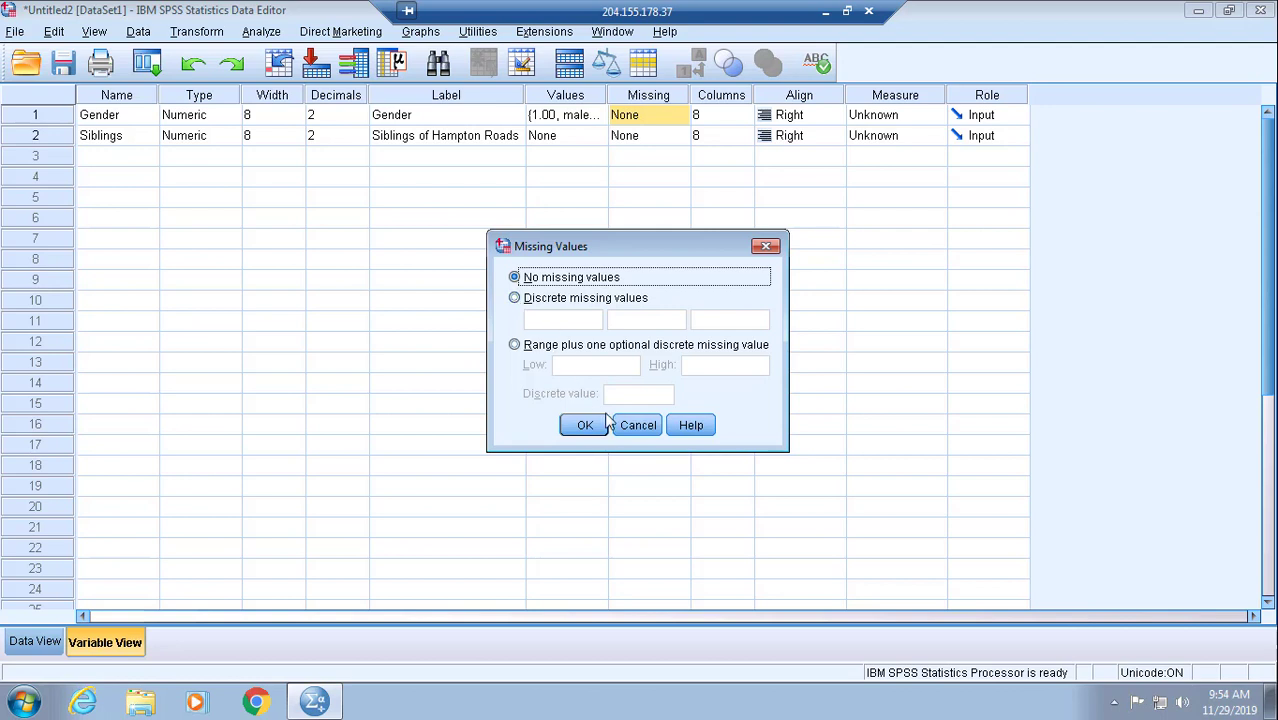
left_click(646, 428)
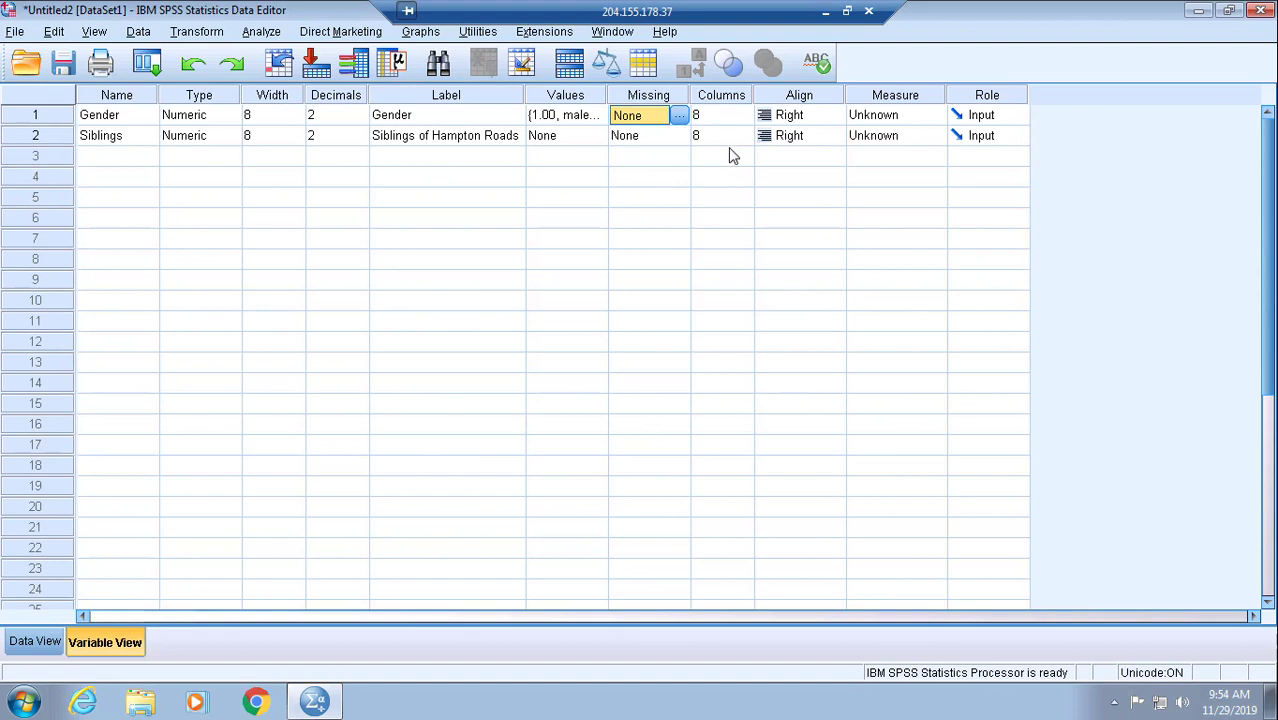
left_click(936, 118)
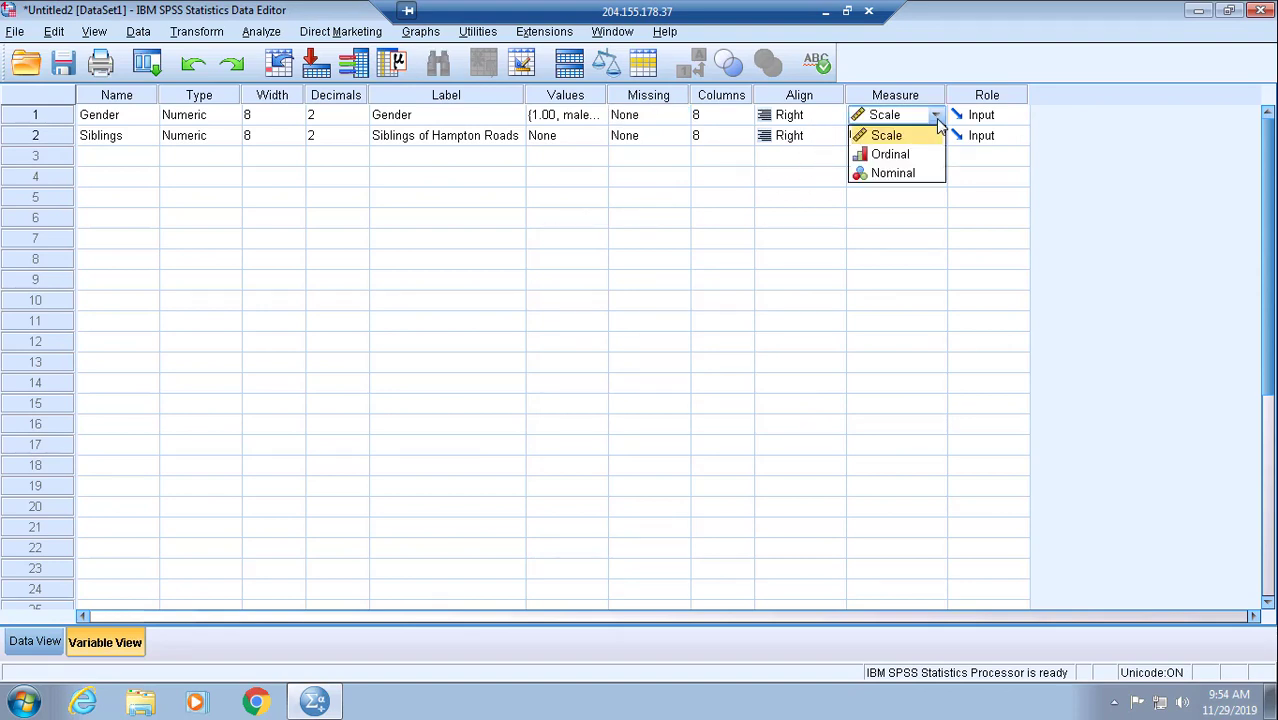
left_click(925, 182)
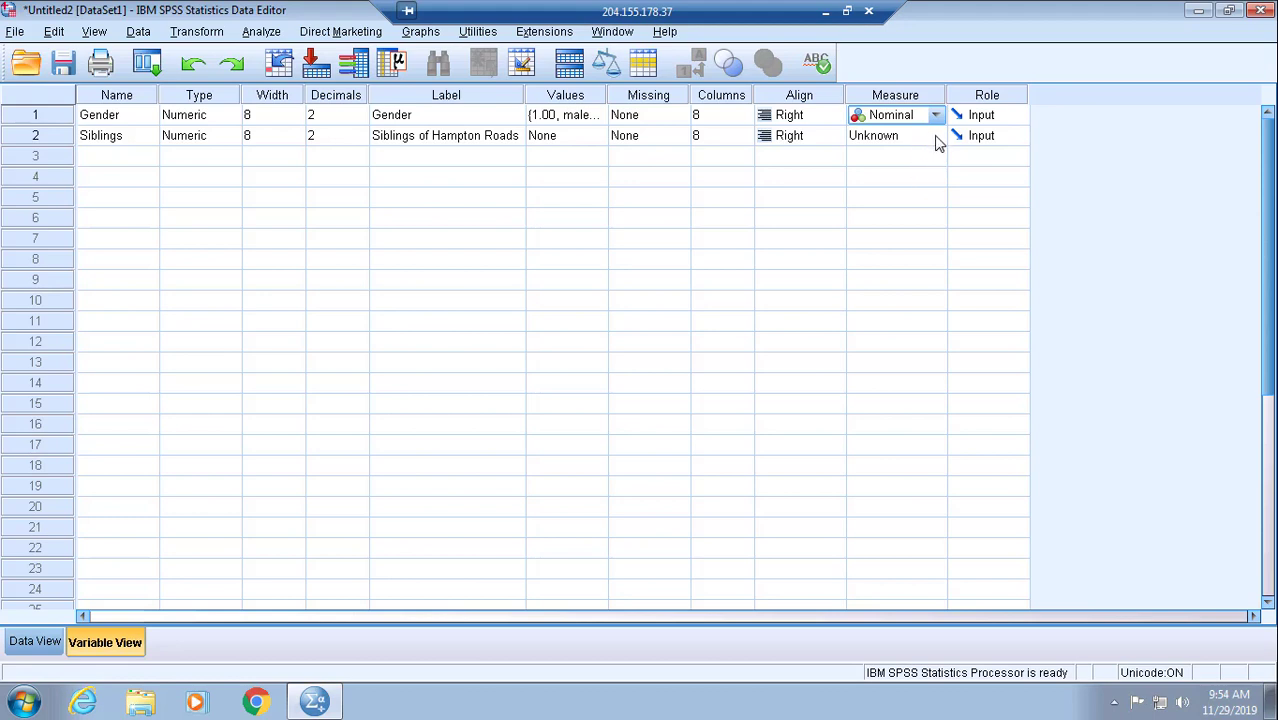
left_click(935, 137)
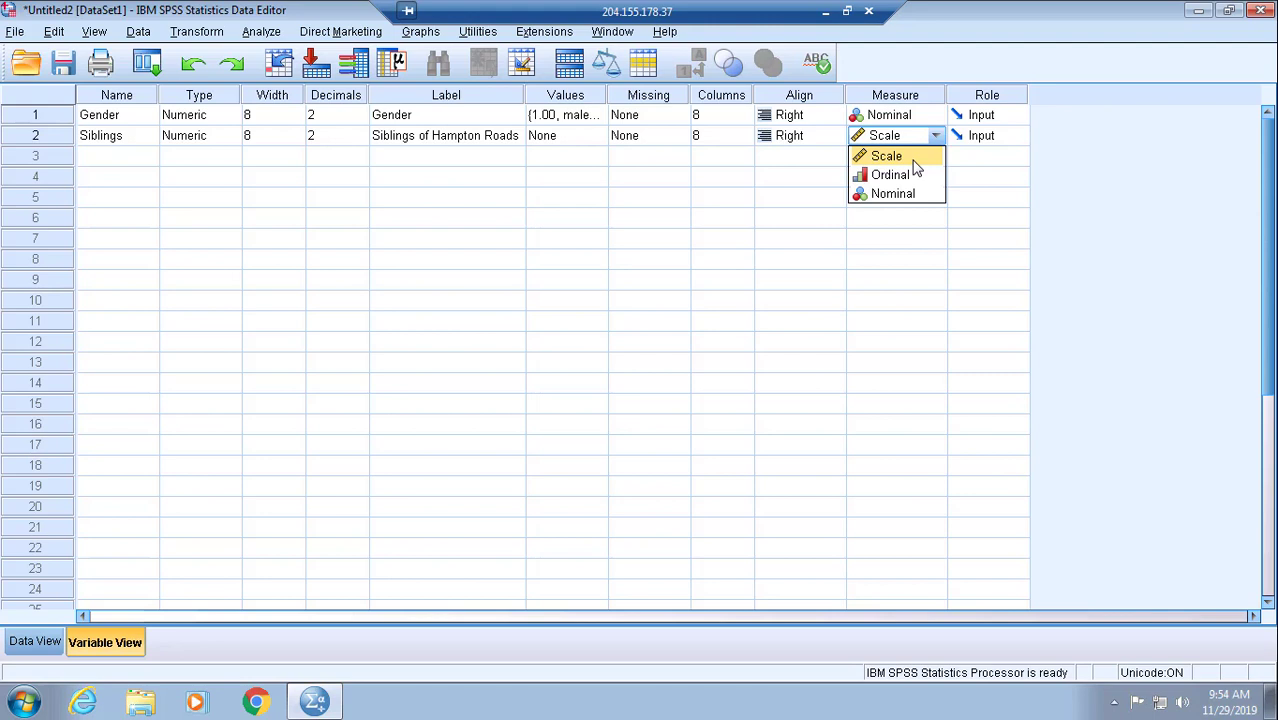
left_click(915, 165)
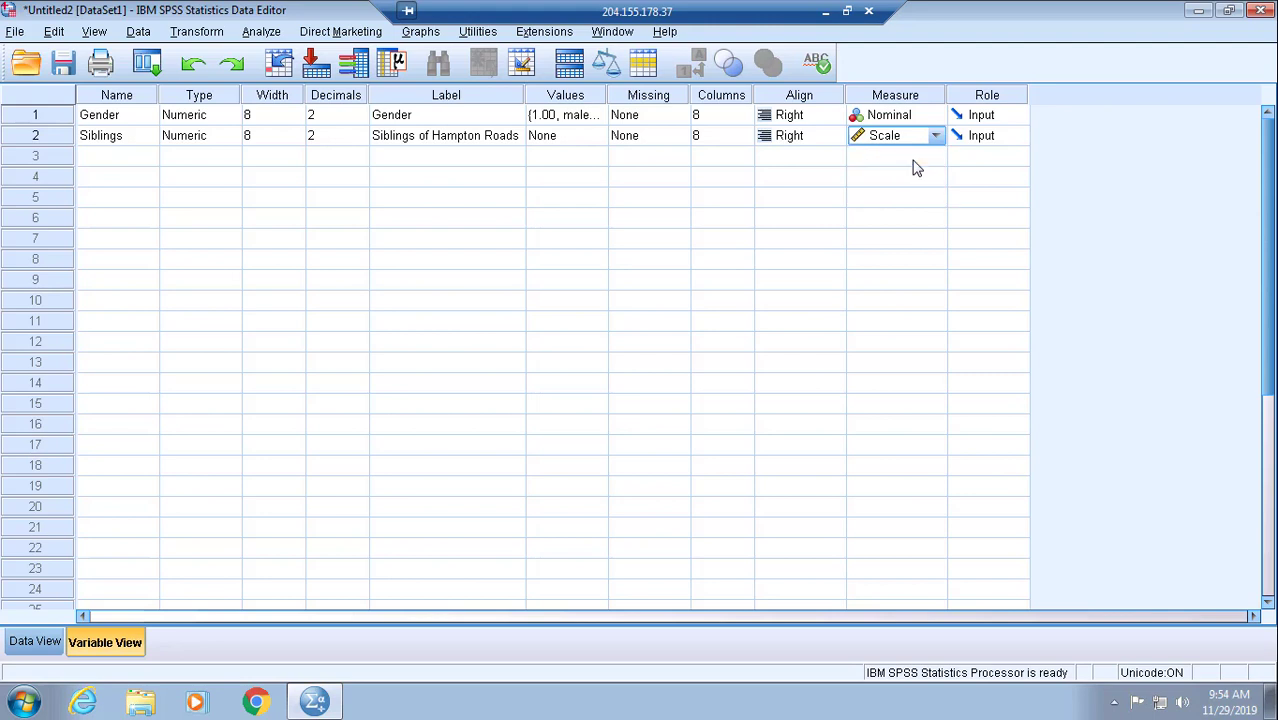
left_click(478, 290)
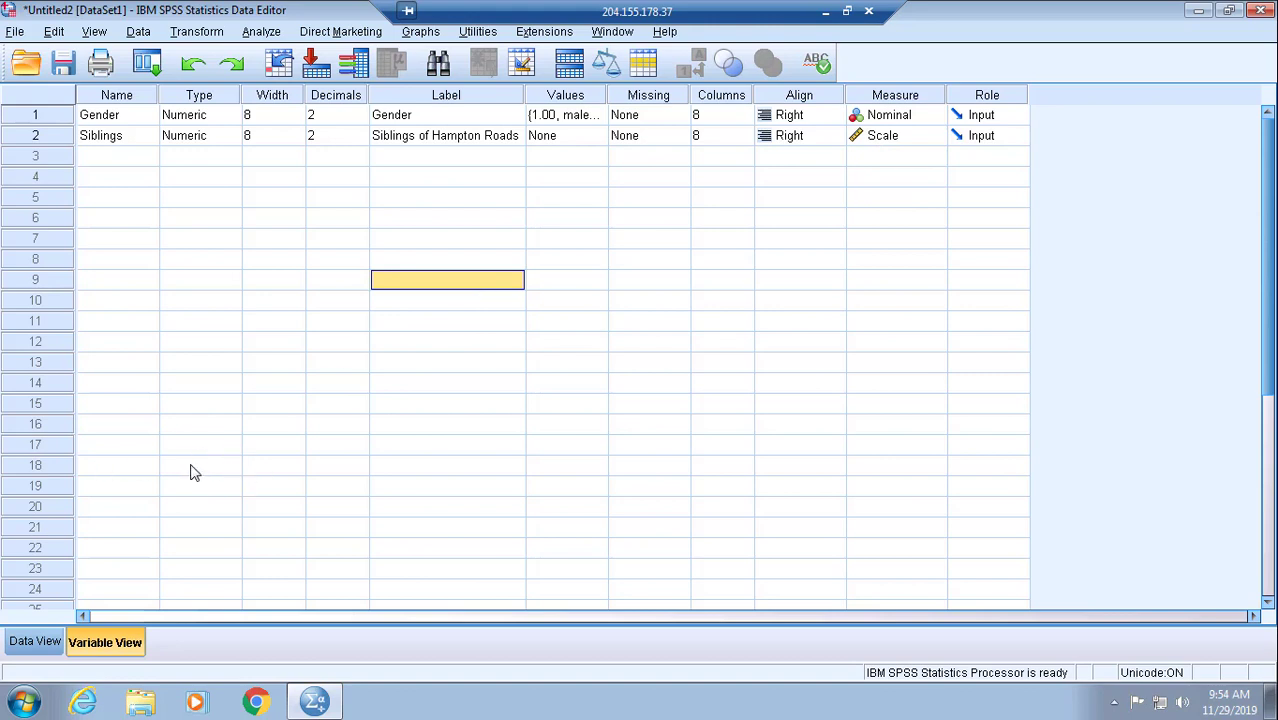
- Enter the first case in the data grid with Gender 1 and Siblings 4
left_click(36, 642)
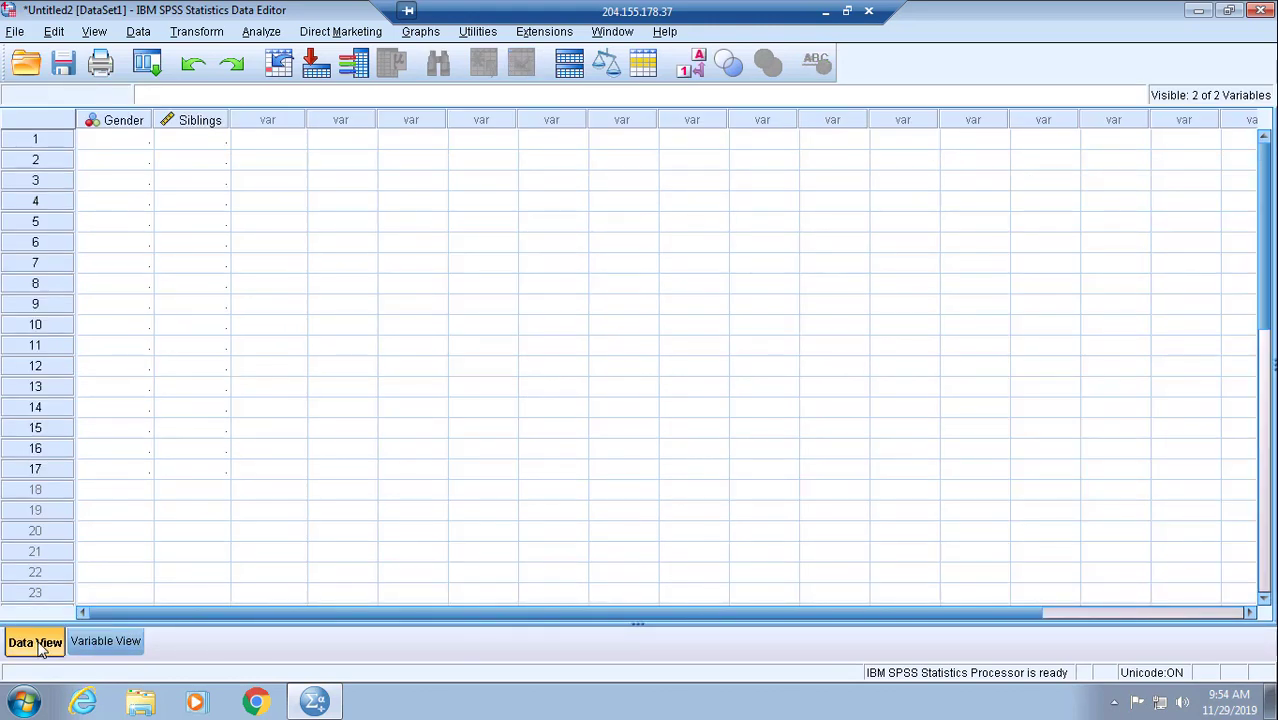
left_click(127, 145)
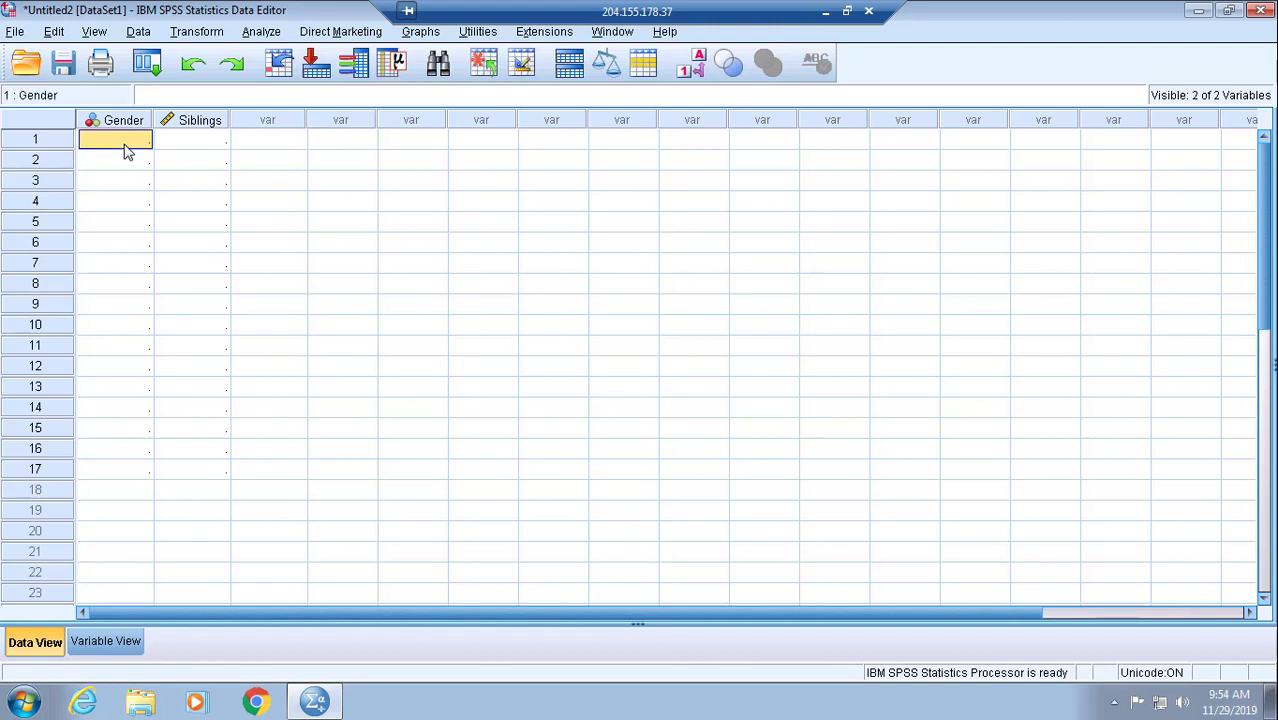
type("1")
key("Tab")
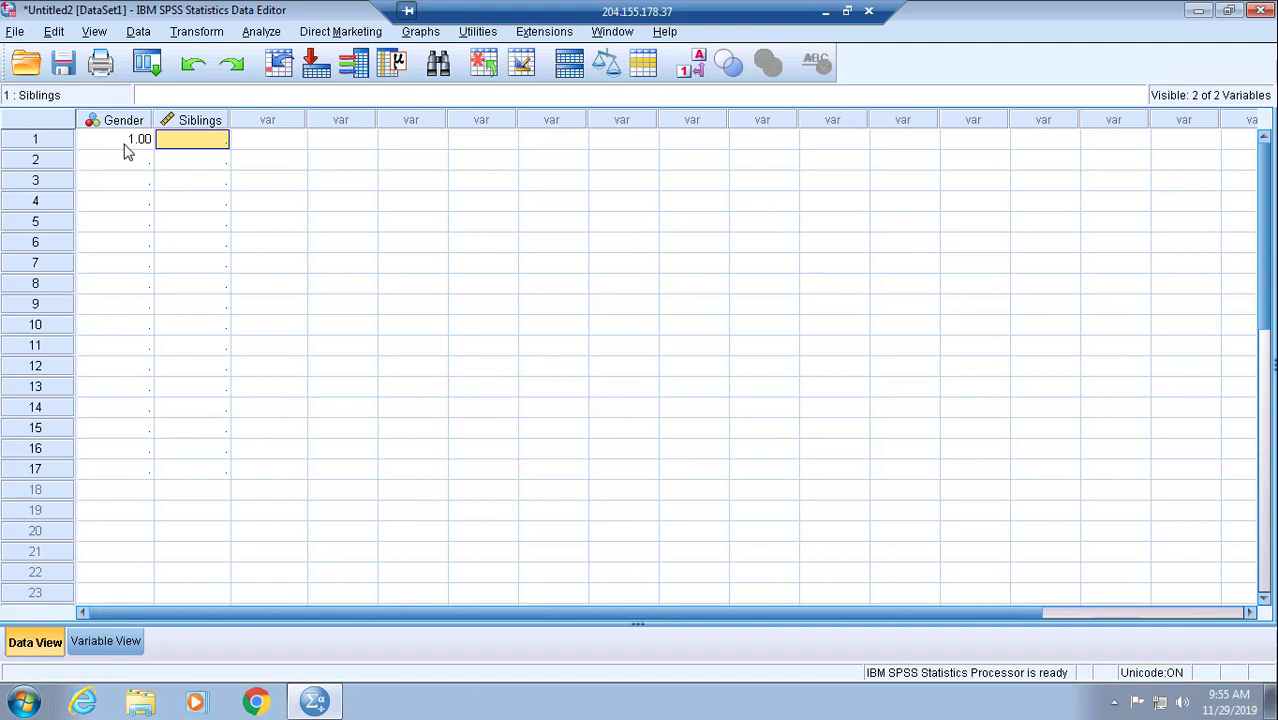
type("4")
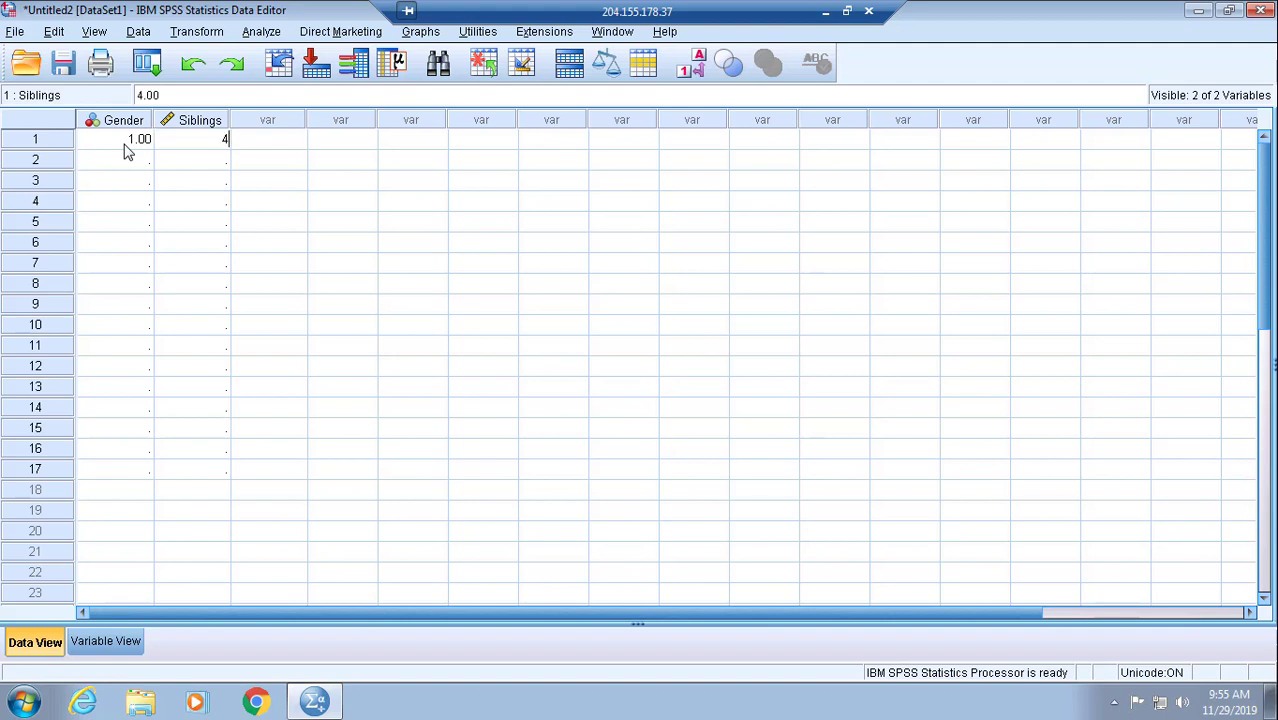
key("Return")
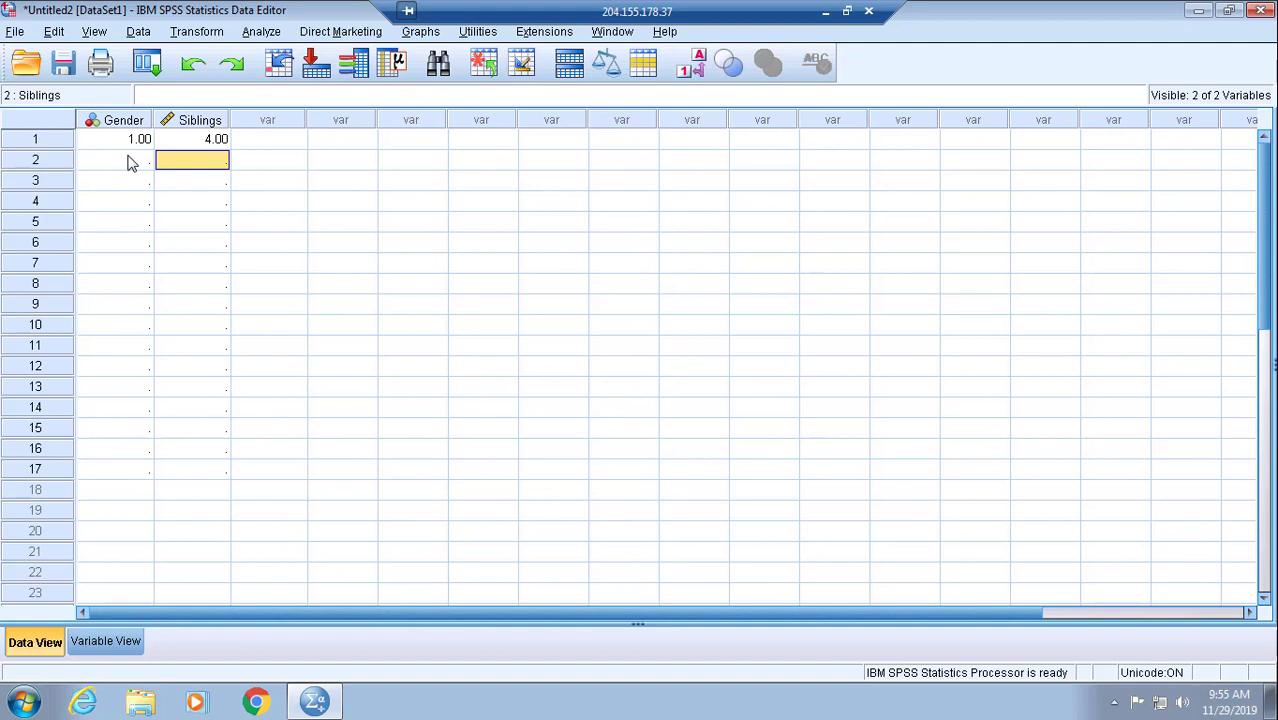
- Enter the Gender value 1 for cases 2 through 8
left_click(130, 163)
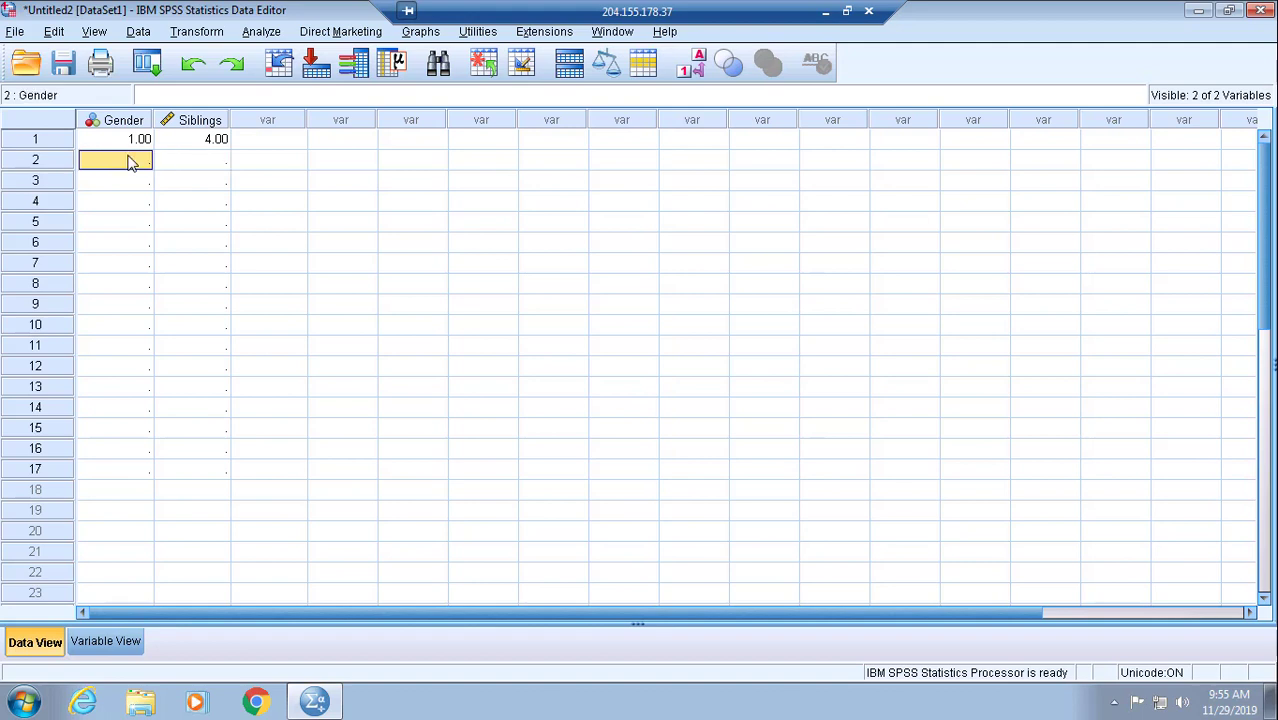
type("1")
key("Return")
type("1")
key("Return")
type("1")
key("Return")
type("1")
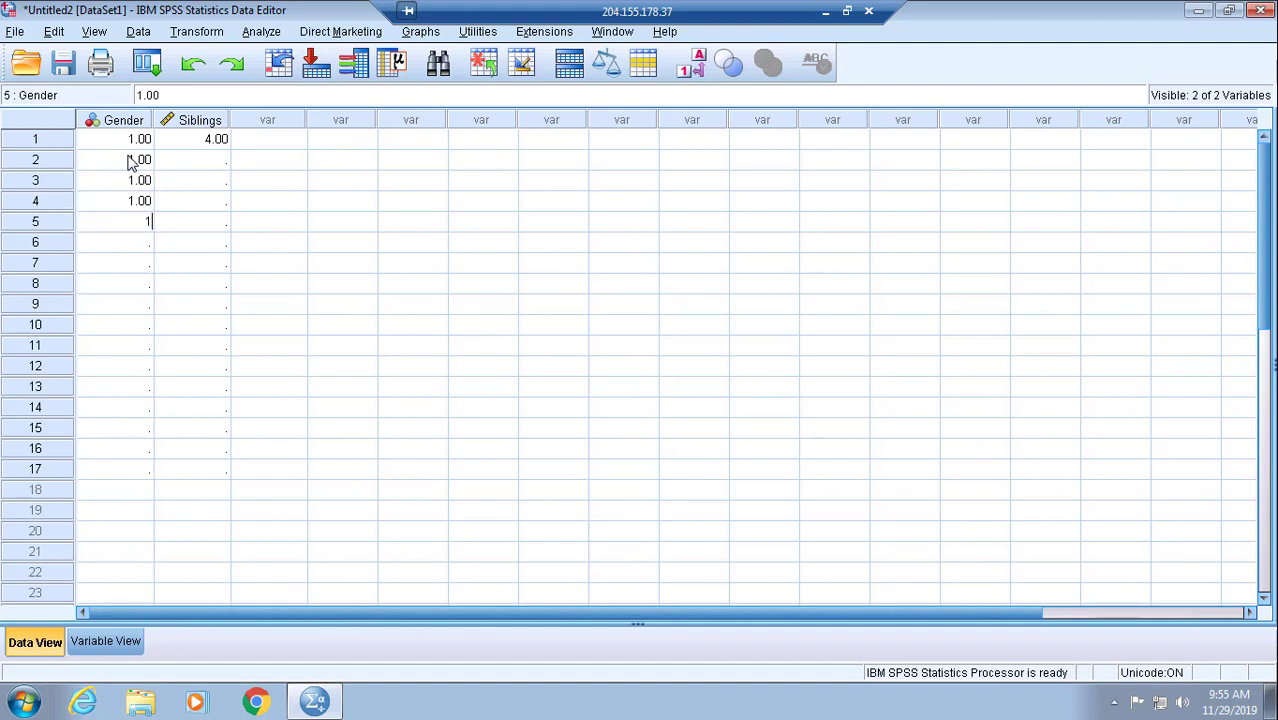
key("Return")
type("1")
key("Return")
type("1")
key("Return")
type("1")
key("Return")
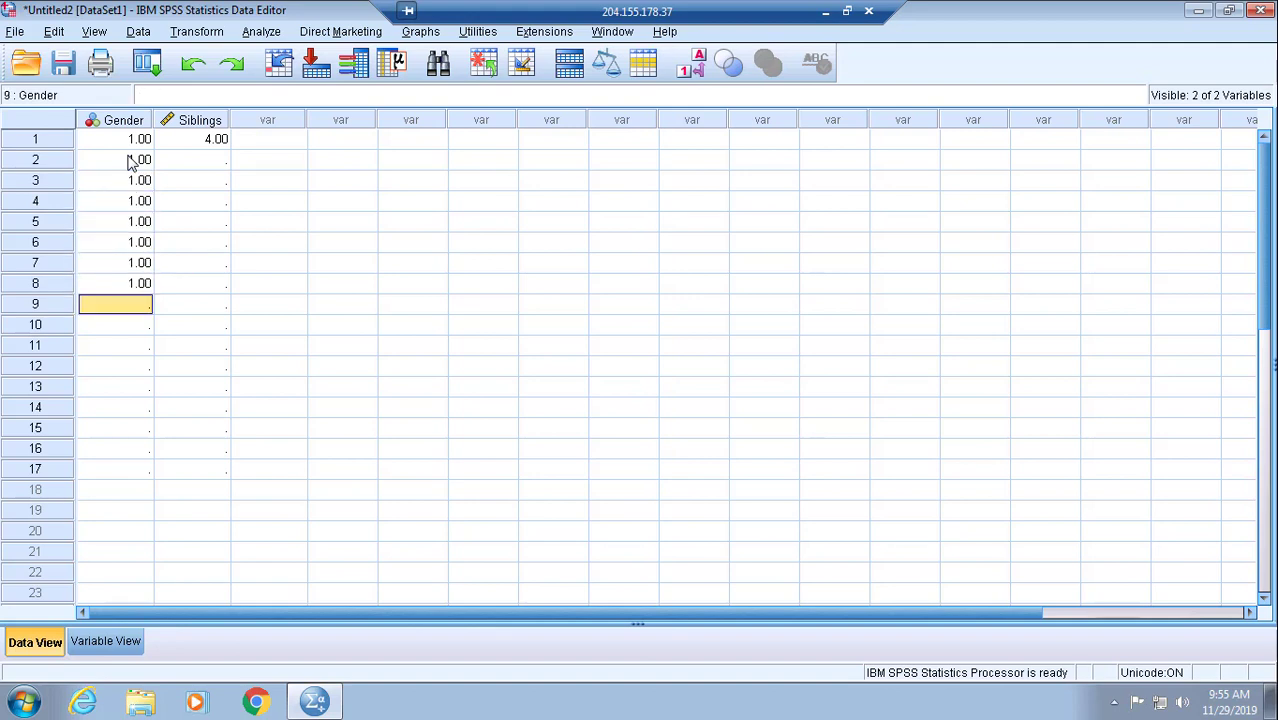
- Enter the Gender value 2 for cases 9 through 16
type("2")
key("Return")
type("2")
key("Return")
type("2")
key("Return")
type("2")
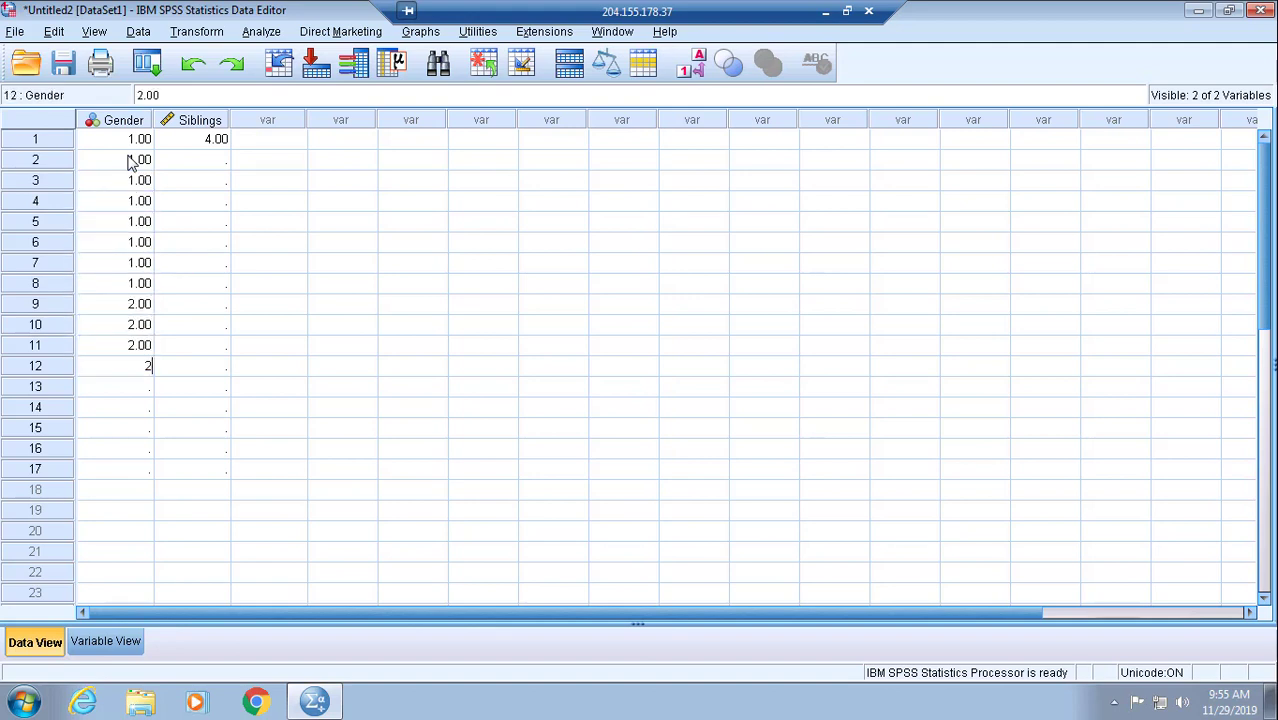
key("Return")
type("2")
key("Return")
type("2")
key("Return")
type("2")
key("Return")
type("2")
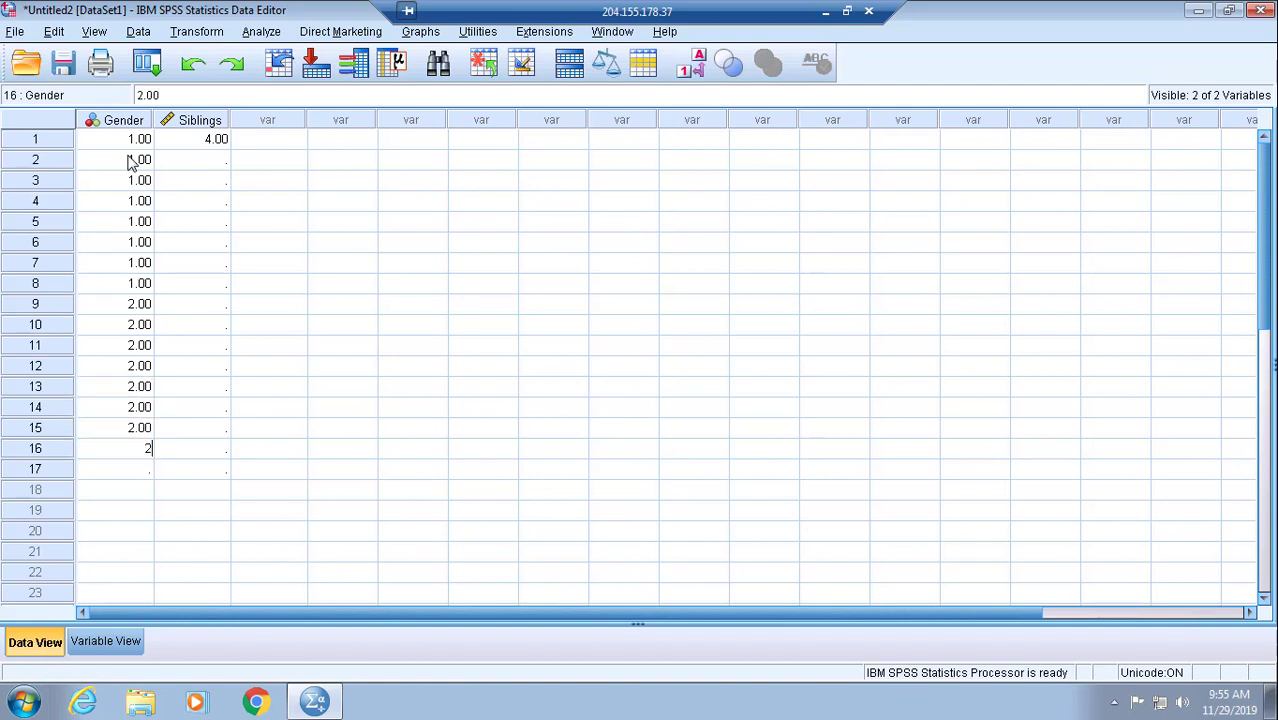
key("Return")
- Enter the Siblings values 4, 3, 2, 5, 1, 1 and 4 for cases 2 through 8
key("Up")
key("Up")
key("Up")
key("Up")
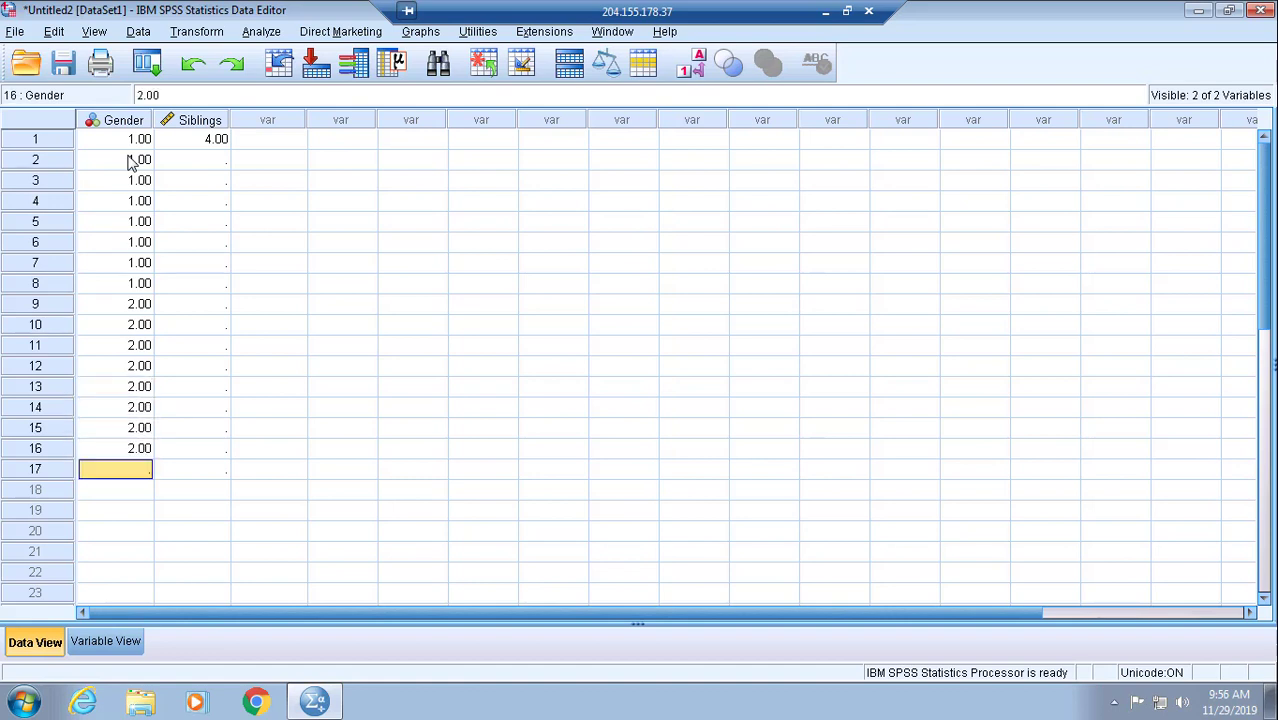
key("Up")
key("Up")
key("Up")
key("Up")
key("Up")
key("Up")
key("Up")
key("Up")
key("Up")
key("Up")
key("Up")
key("Up")
key("Down")
key("Right")
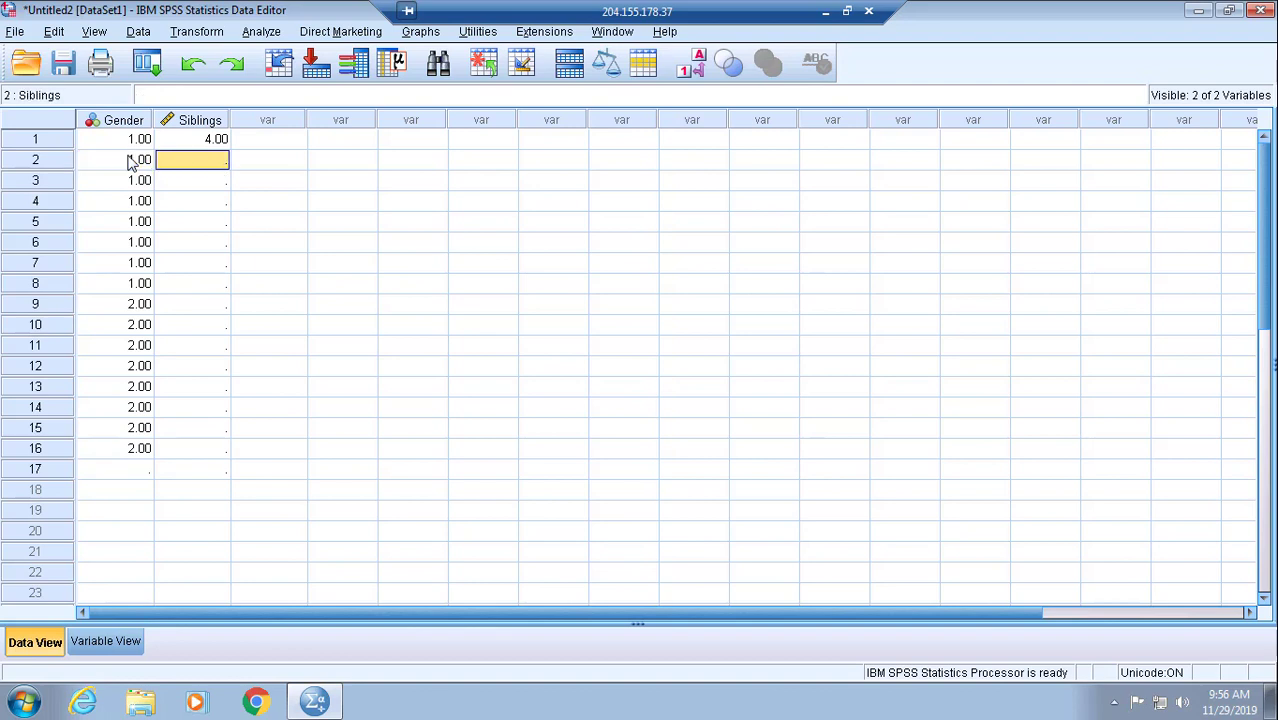
type("4")
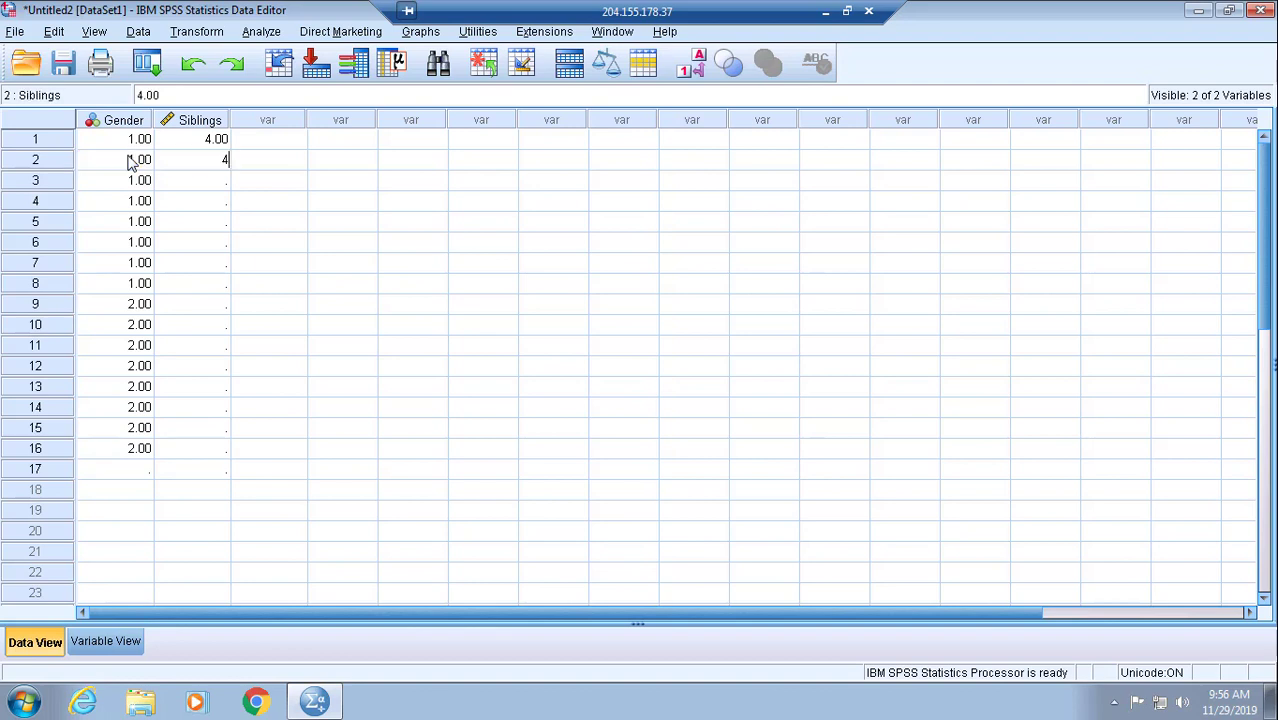
key("Return")
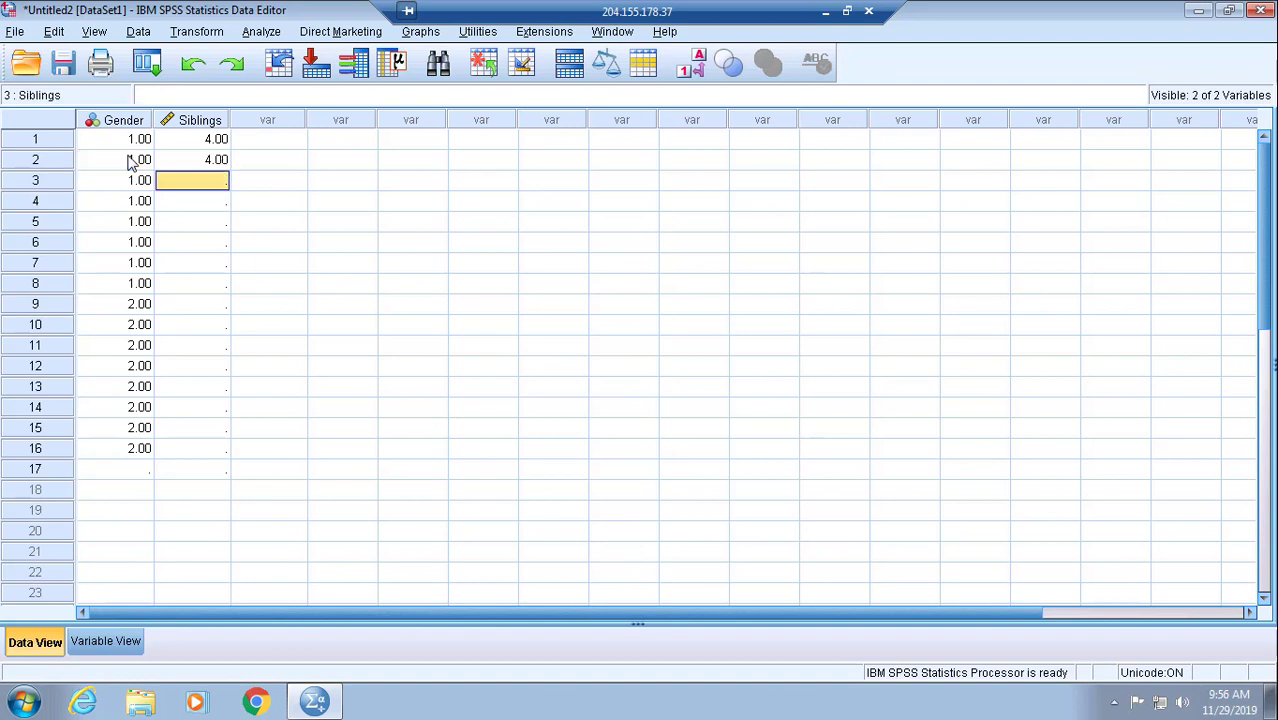
type("3")
key("Return")
type("2")
key("Return")
type("5")
key("Return")
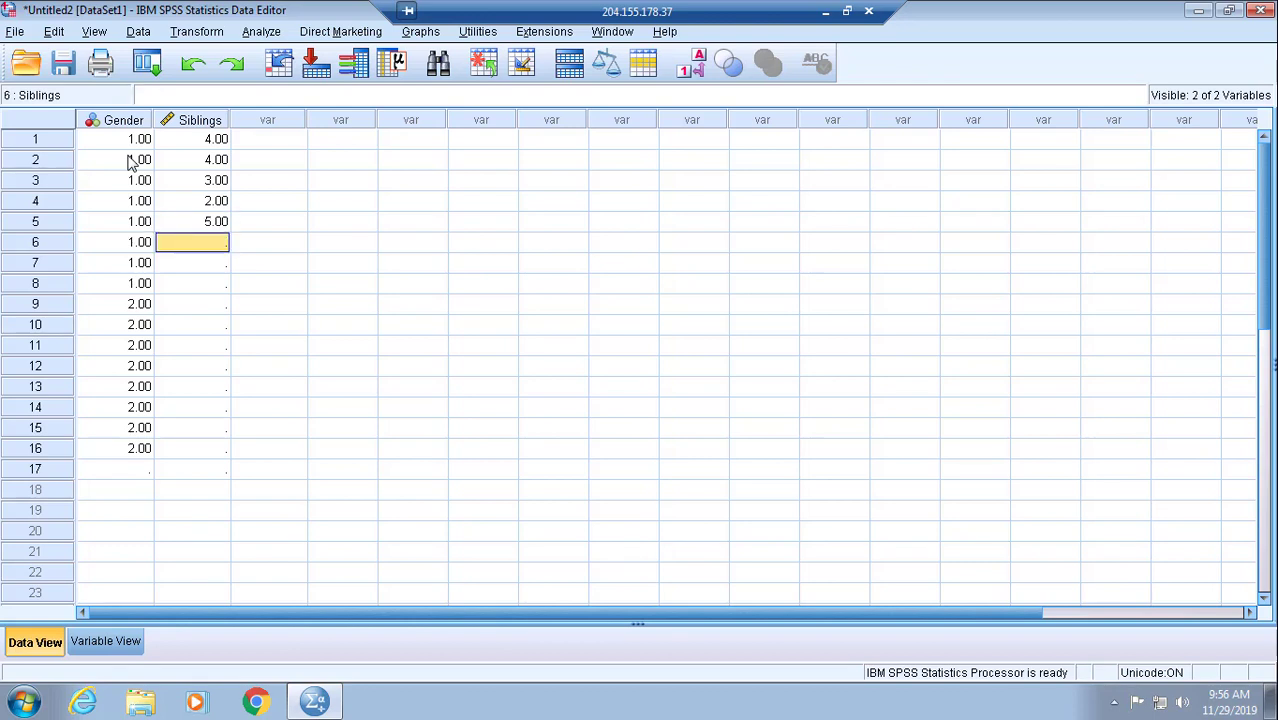
type("1")
key("Return")
type("1")
key("Return")
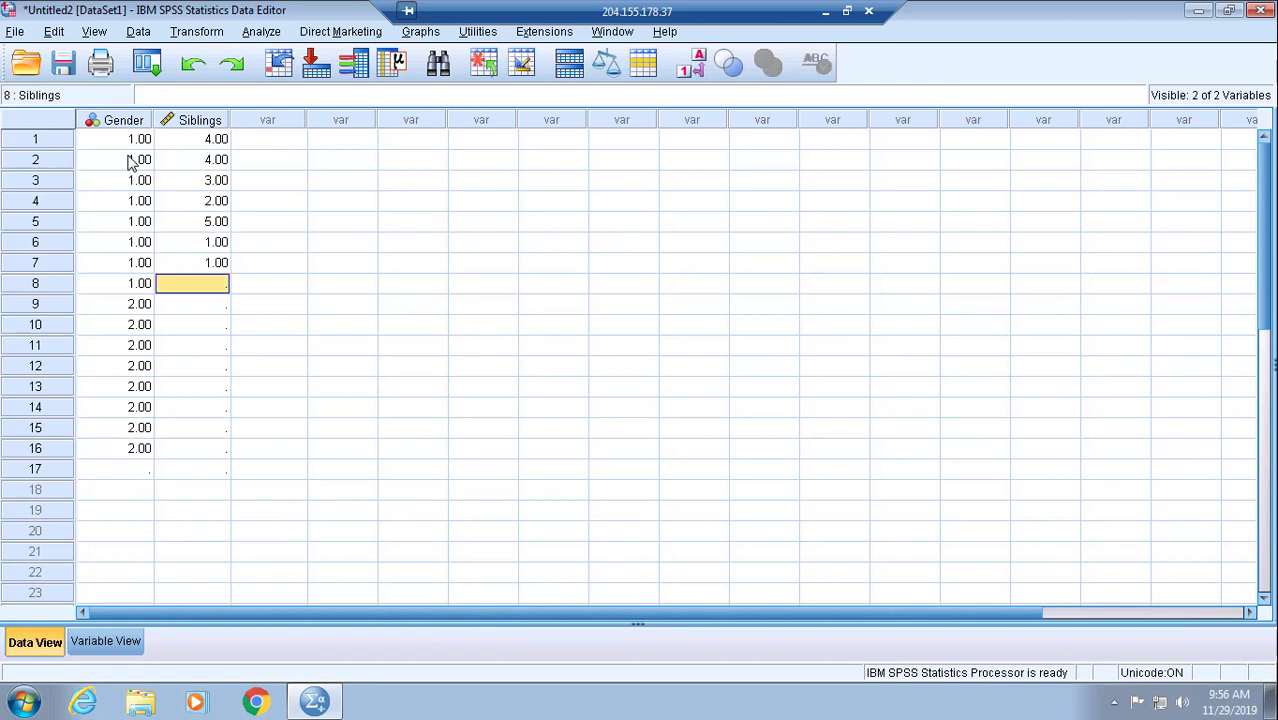
type("4")
key("Return")
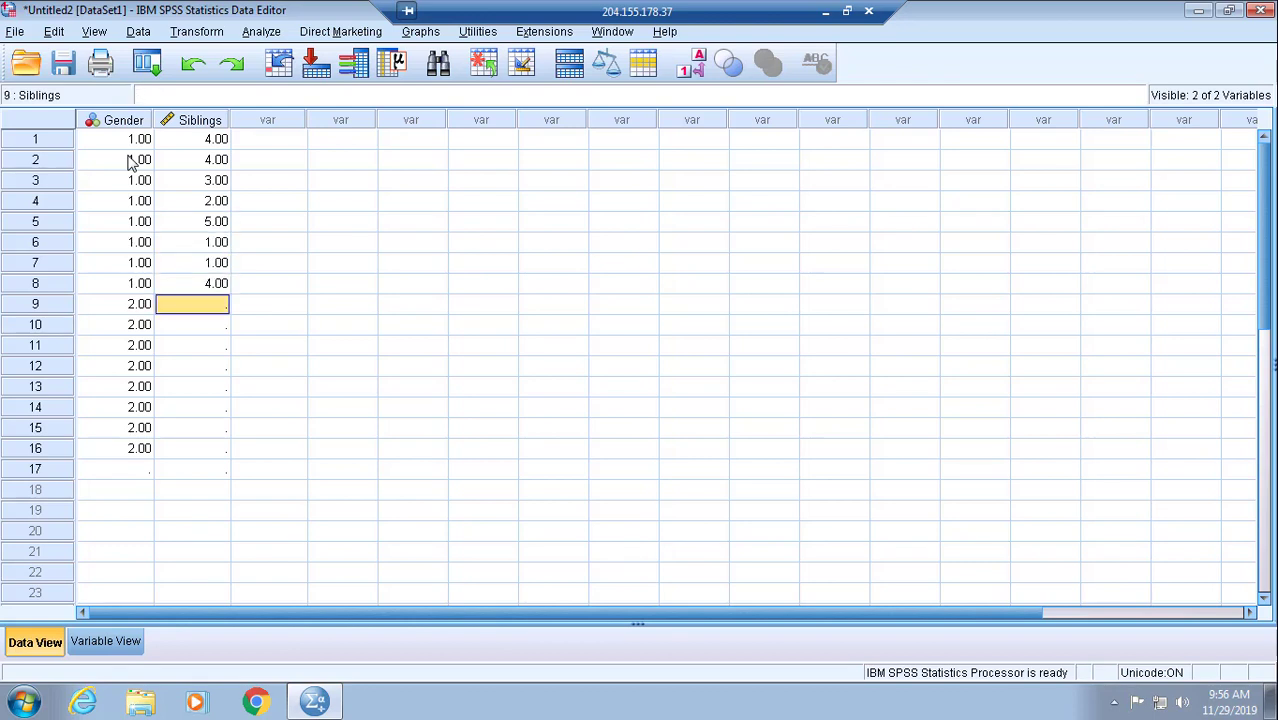
- Enter the Siblings values 3, 7, 8, 5, 4, 7, 6 and 8 for cases 9 through 16
type("3")
key("Return")
type("7")
key("Return")
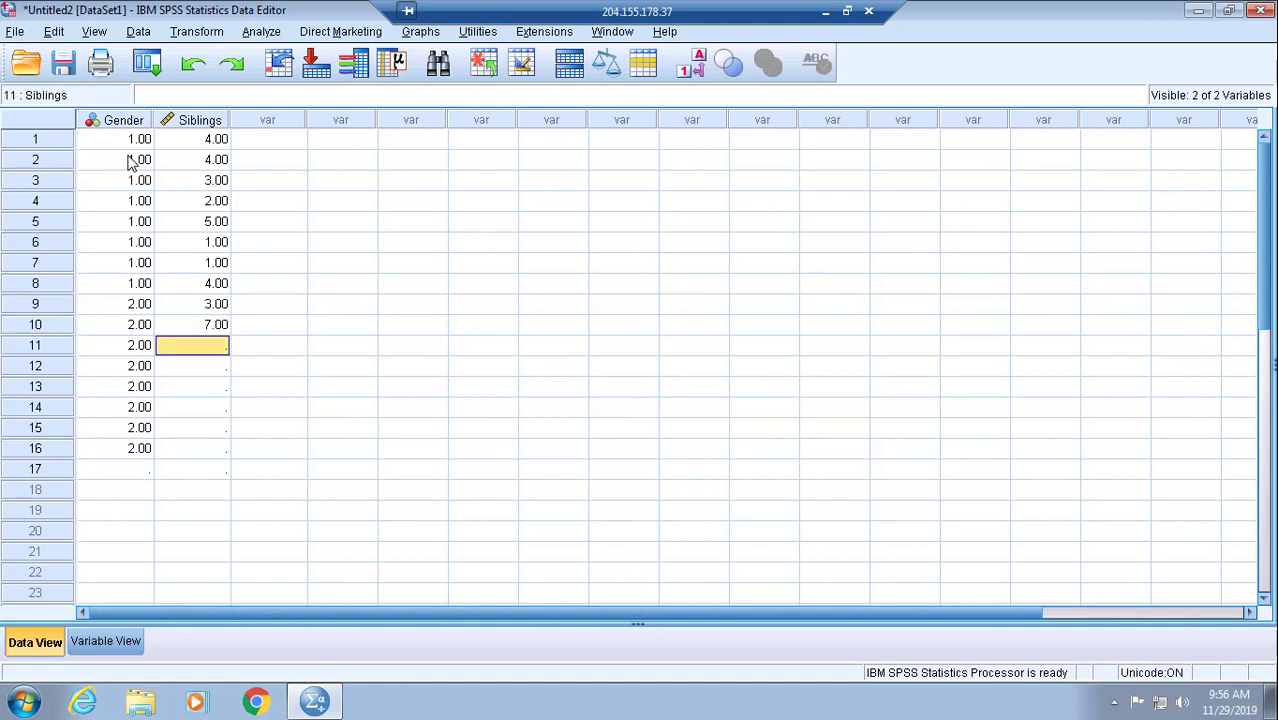
type("8")
key("Return")
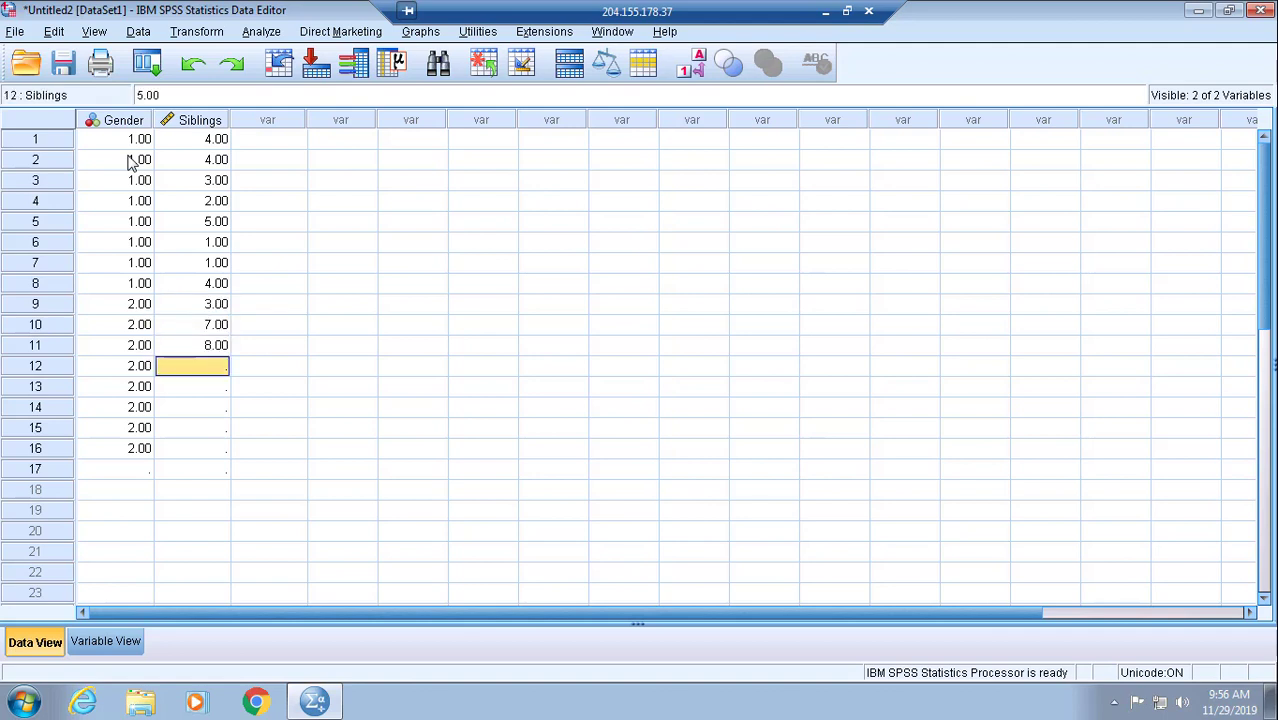
type("5")
key("Return")
type("4")
key("Return")
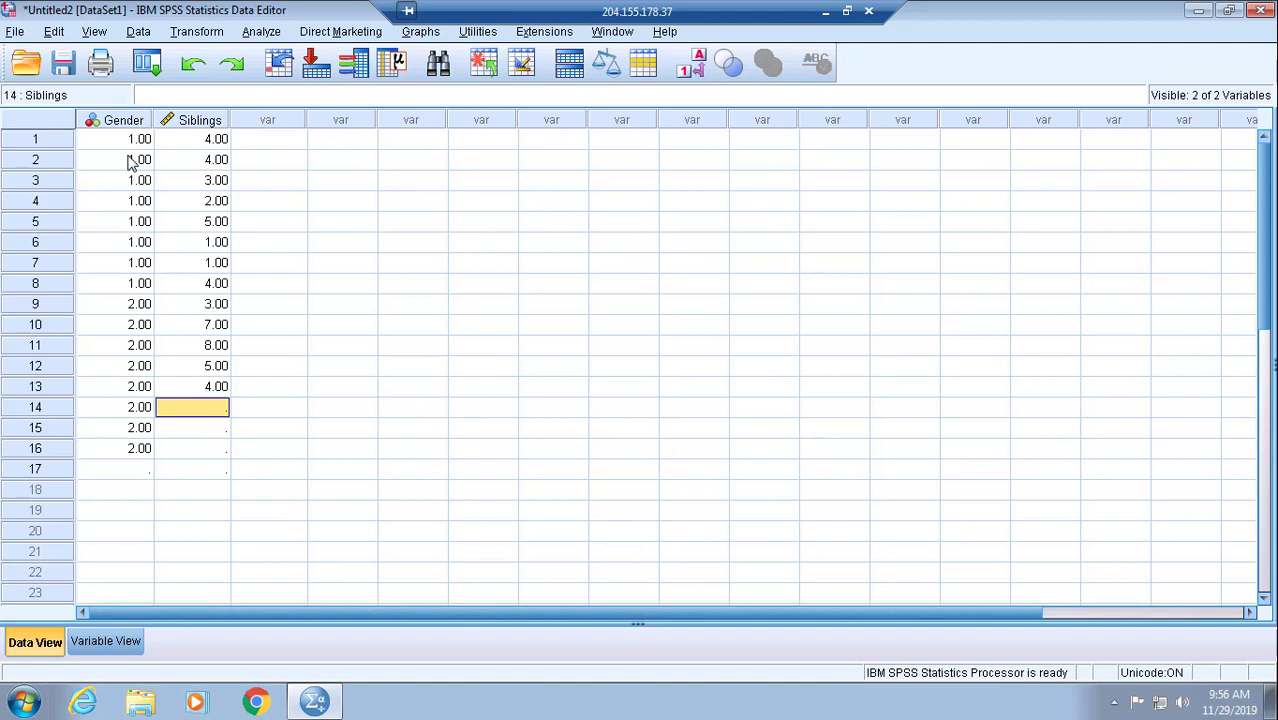
type("7")
key("Return")
type("6")
key("Return")
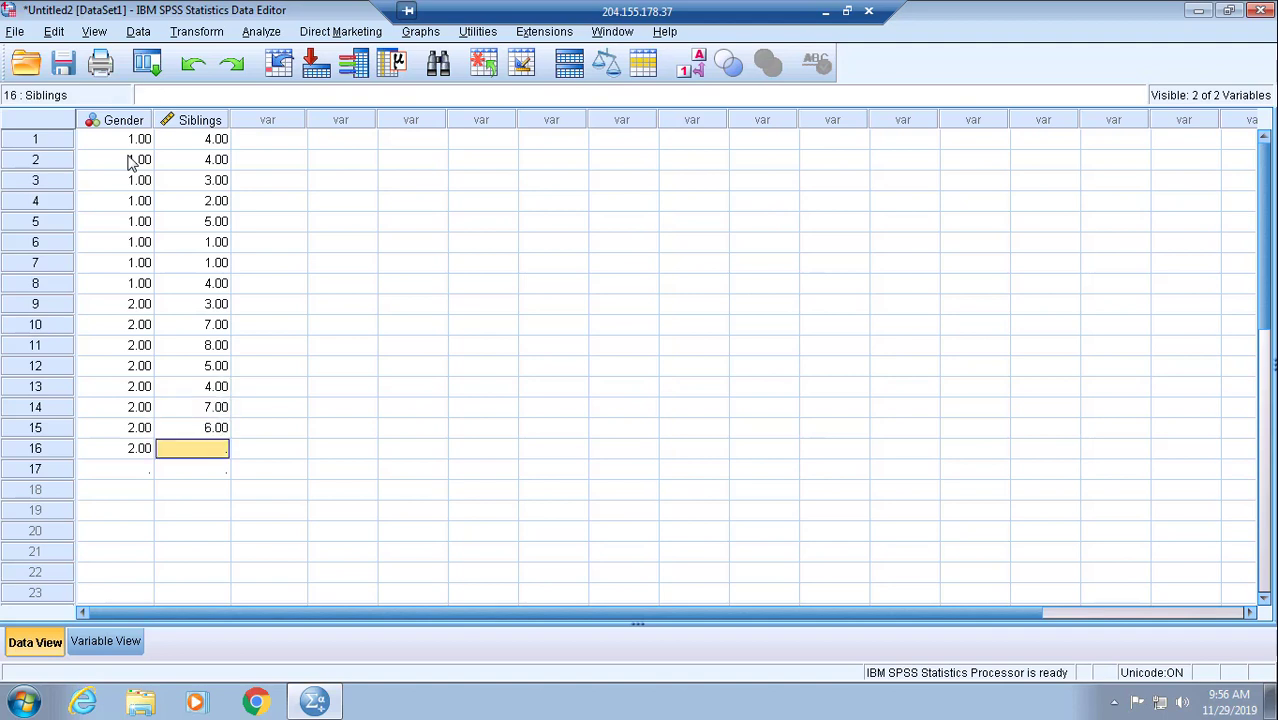
type("8")
key("Return")
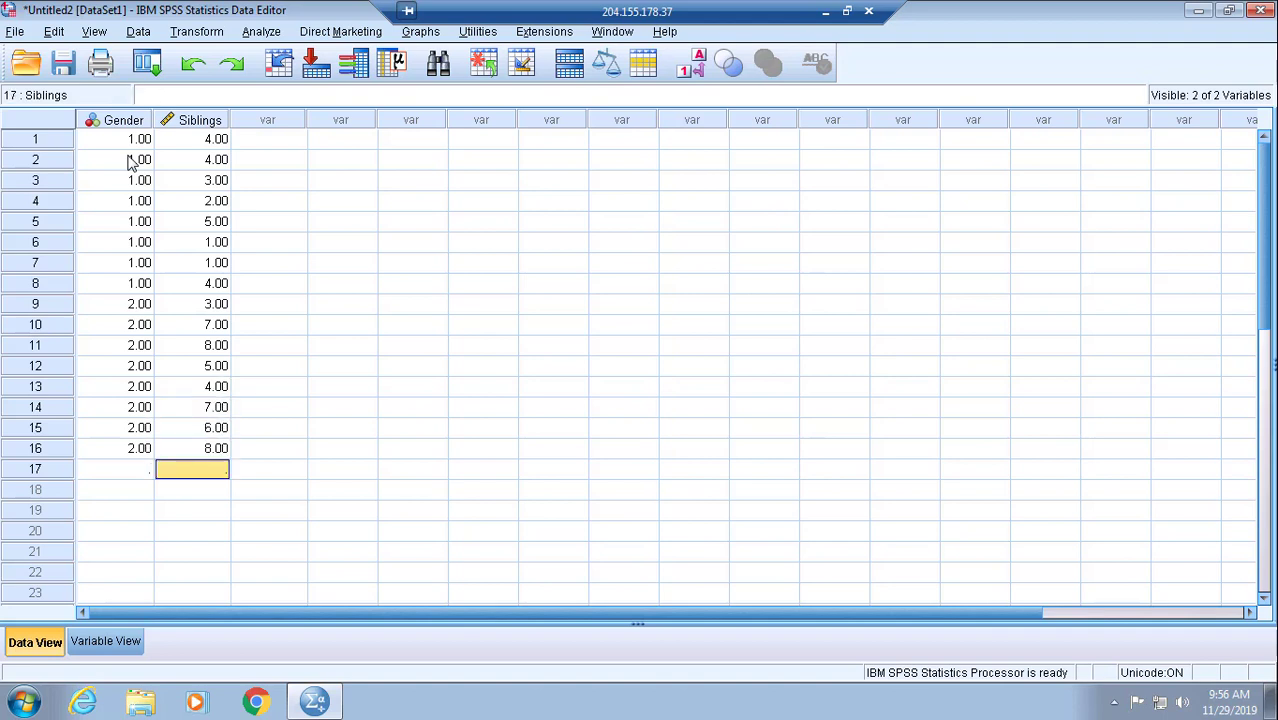
left_click(386, 326)
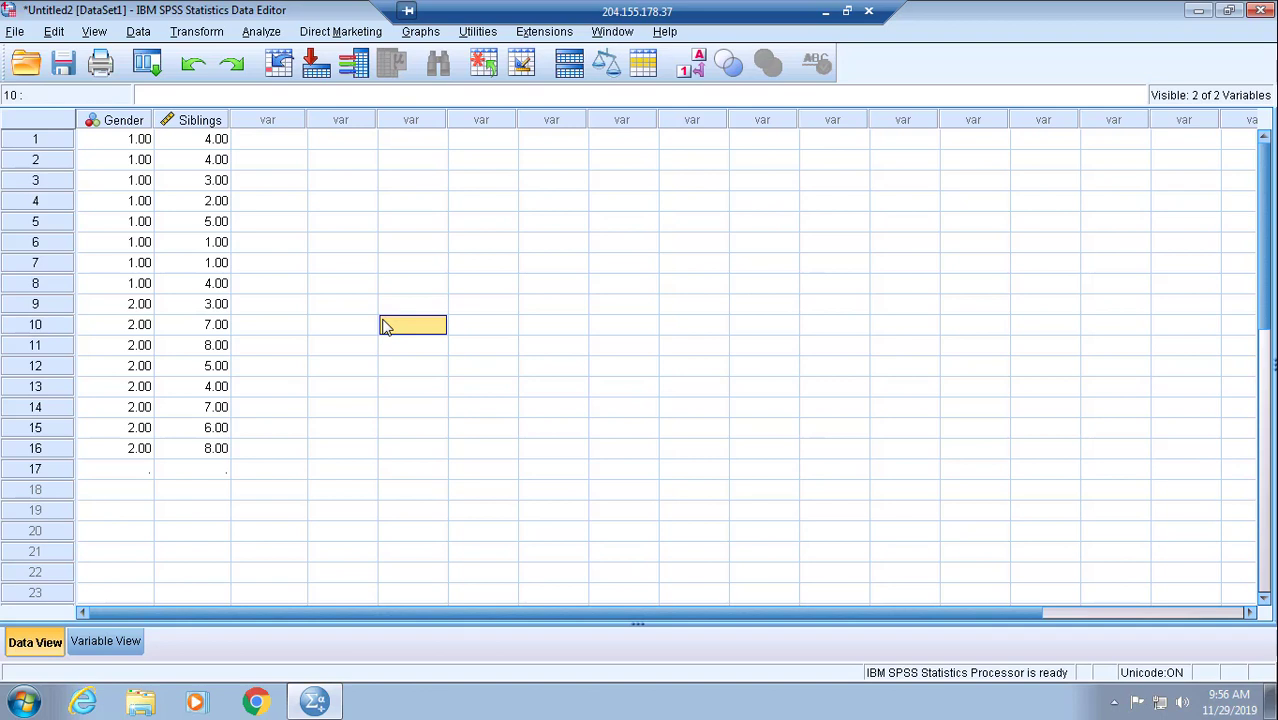
- Start an Independent-Samples T Test and assign Siblings of Hampton Roads as the test variable
left_click(260, 32)
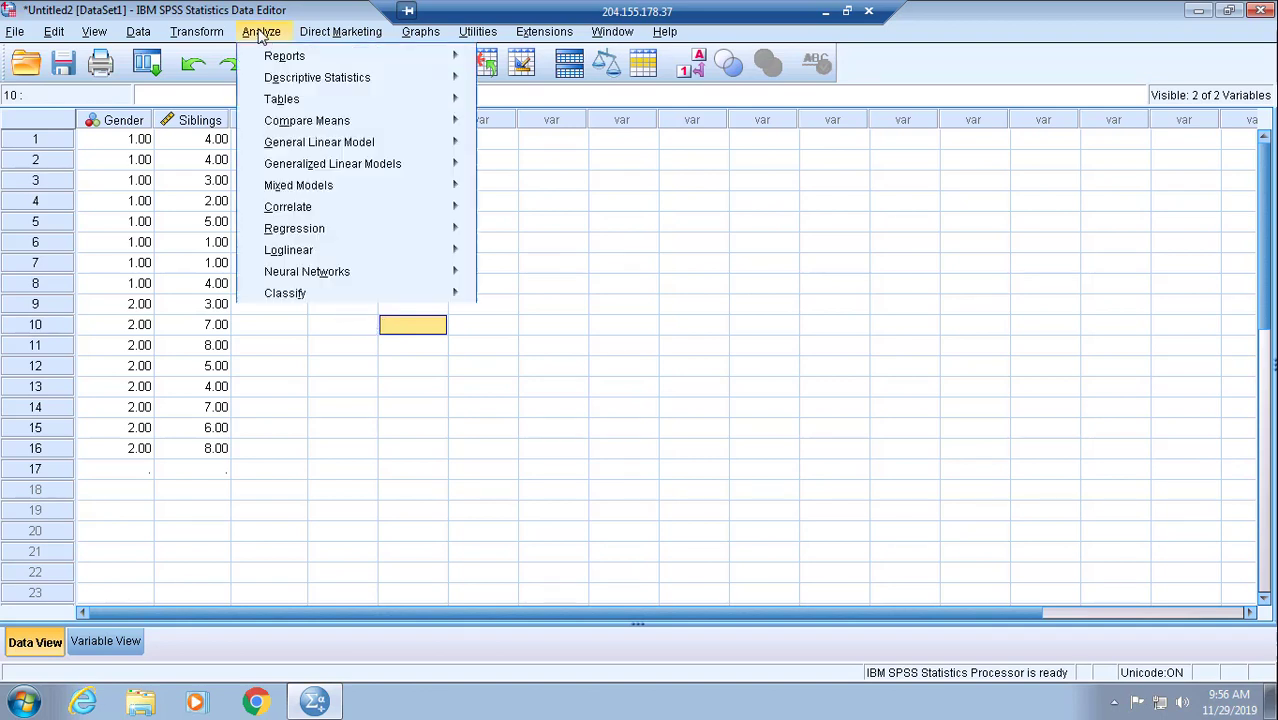
mouse_move(344, 120)
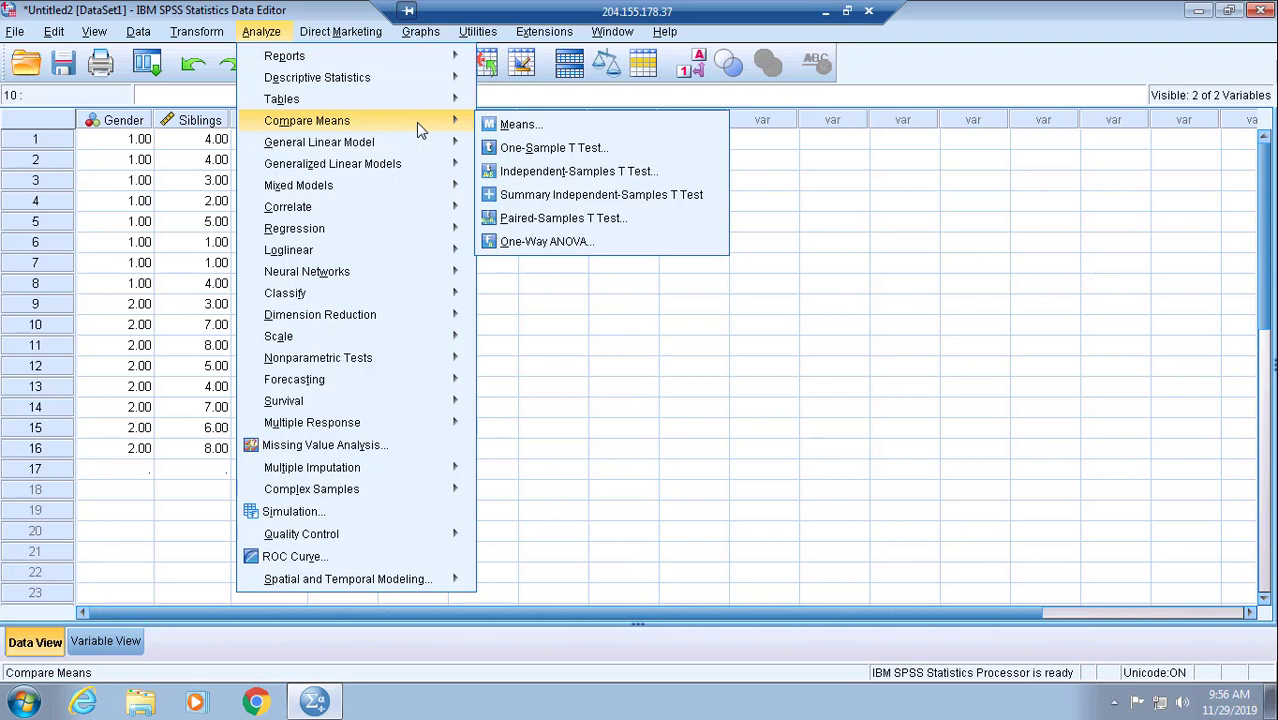
left_click(566, 172)
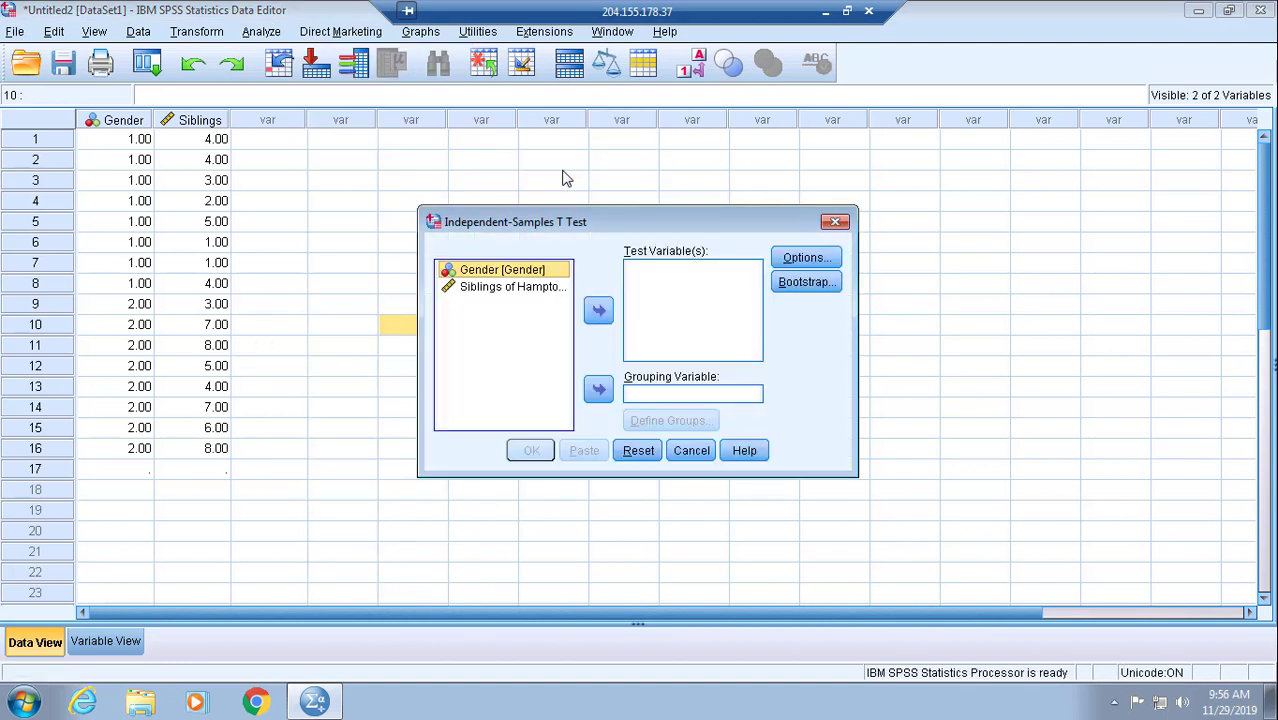
left_click(520, 288)
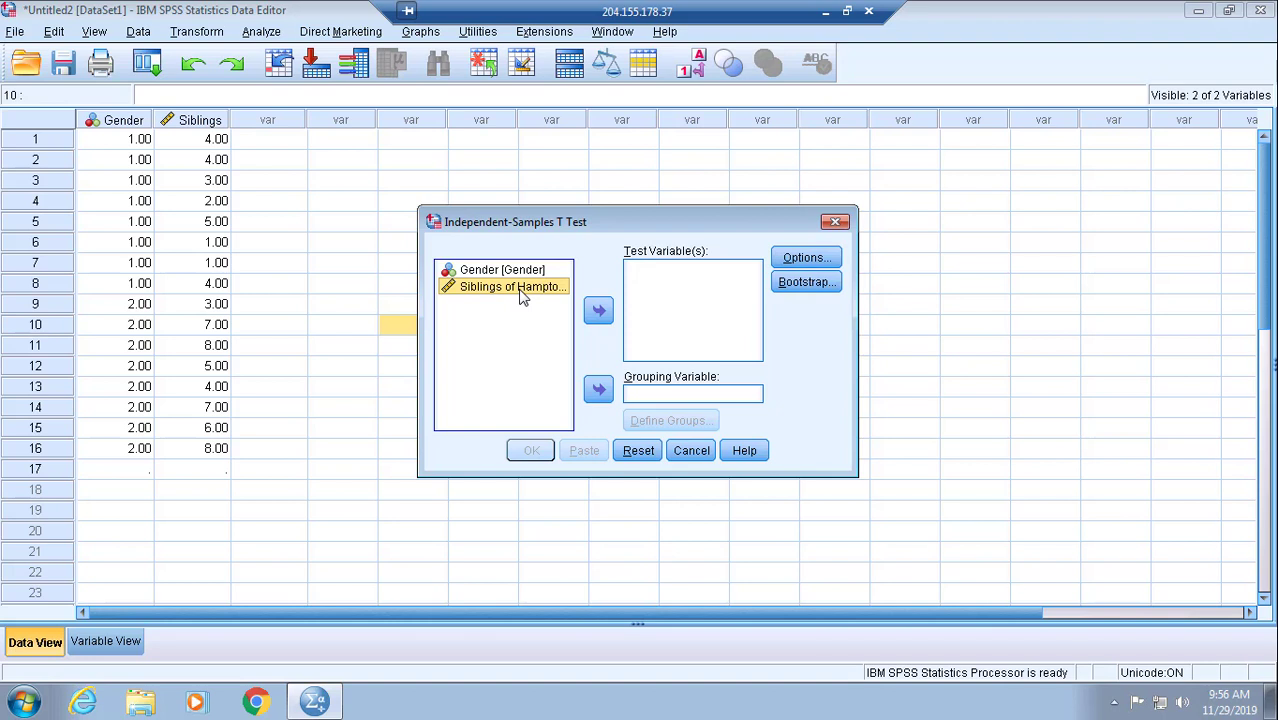
left_click(597, 313)
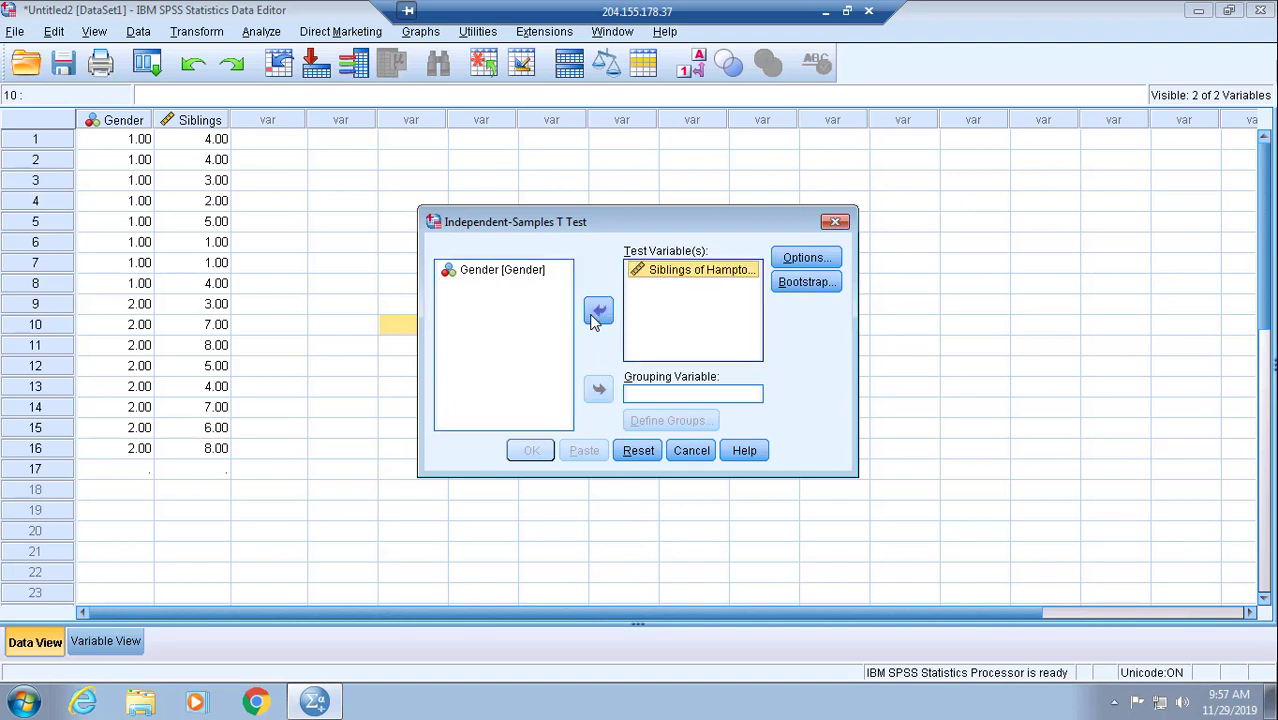
- Assign Gender as the grouping variable of the t test and open its group definition
left_click(497, 271)
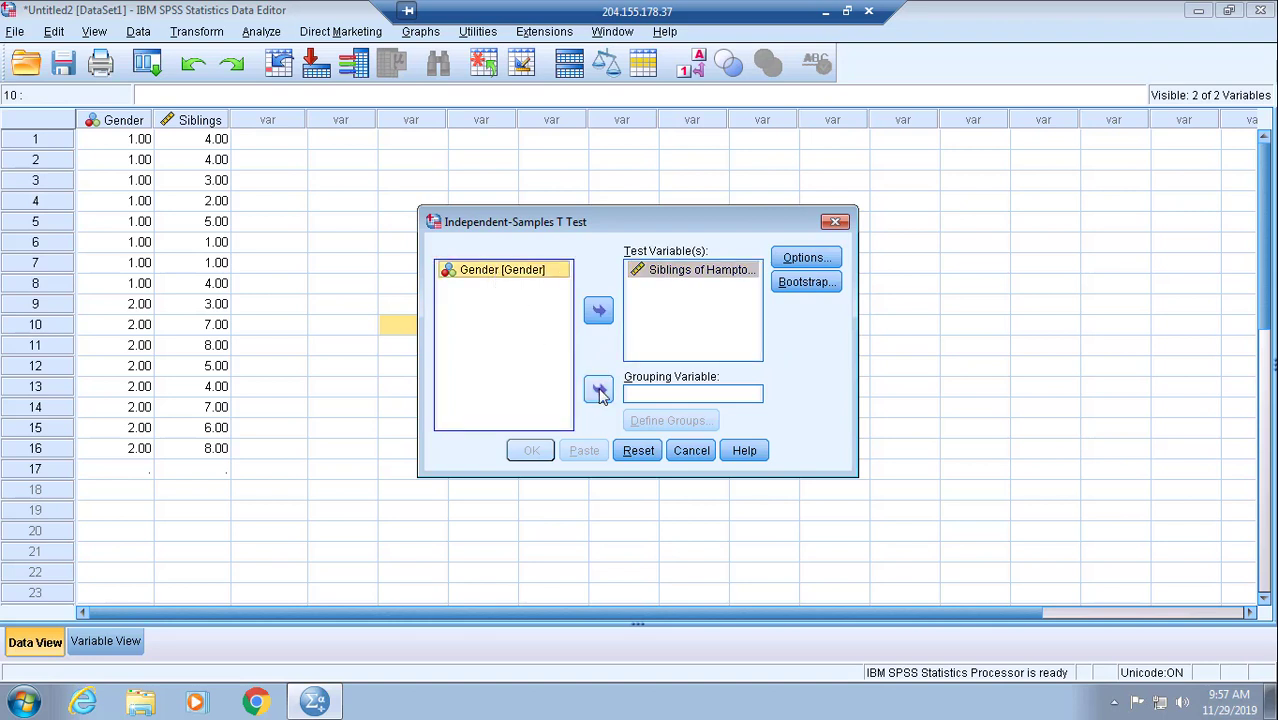
left_click(598, 391)
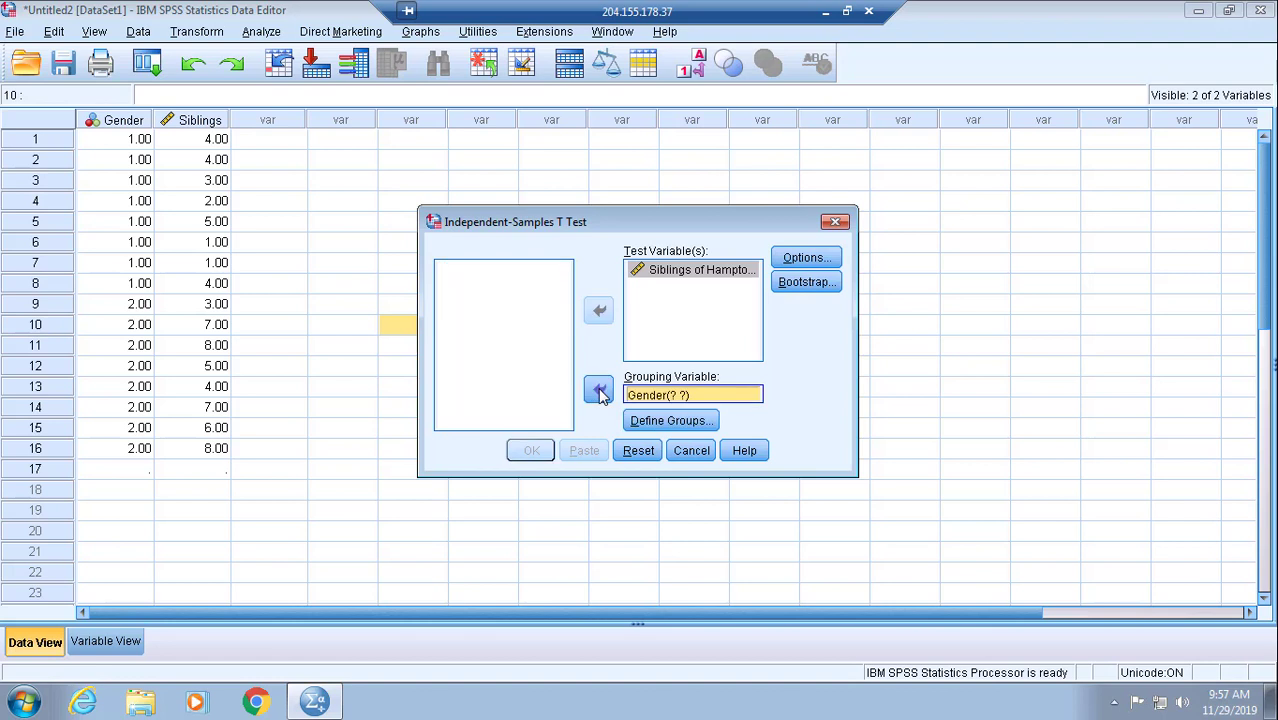
left_click(670, 421)
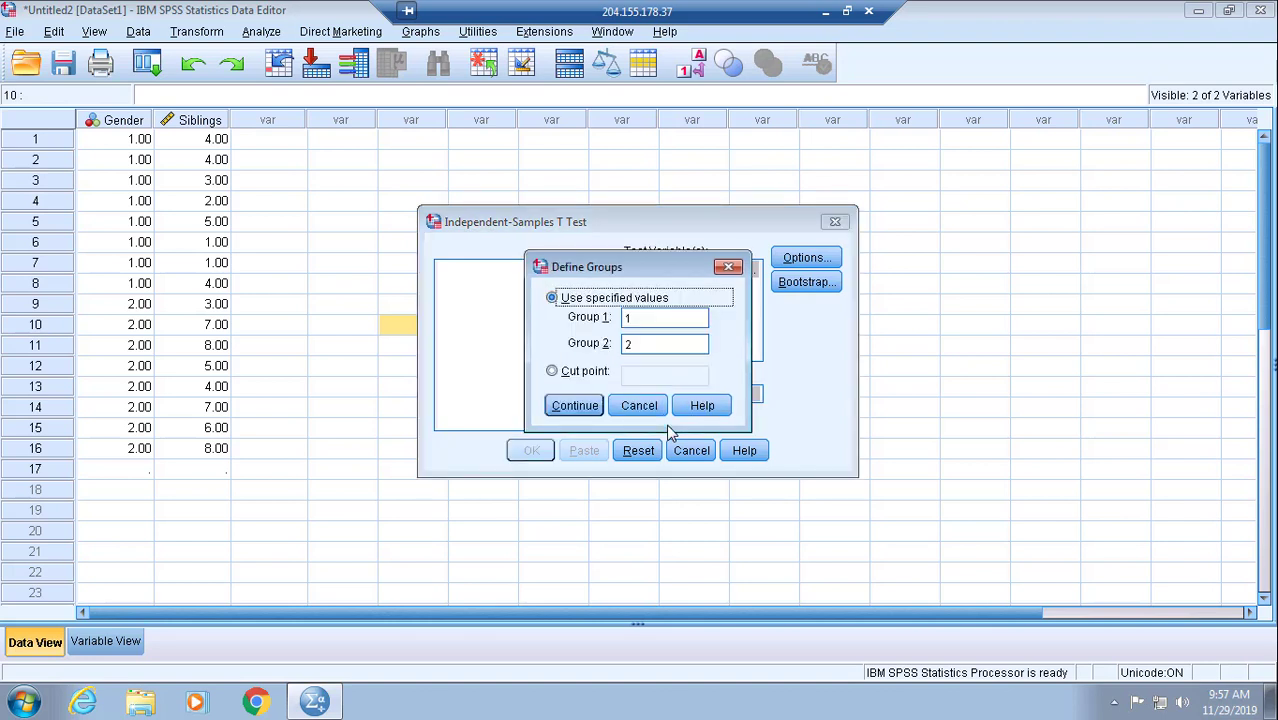
- Try to define the Gender groups with the value 1 for Group 2
left_click(646, 320)
left_click(641, 346)
key("BackSpace")
type("1")
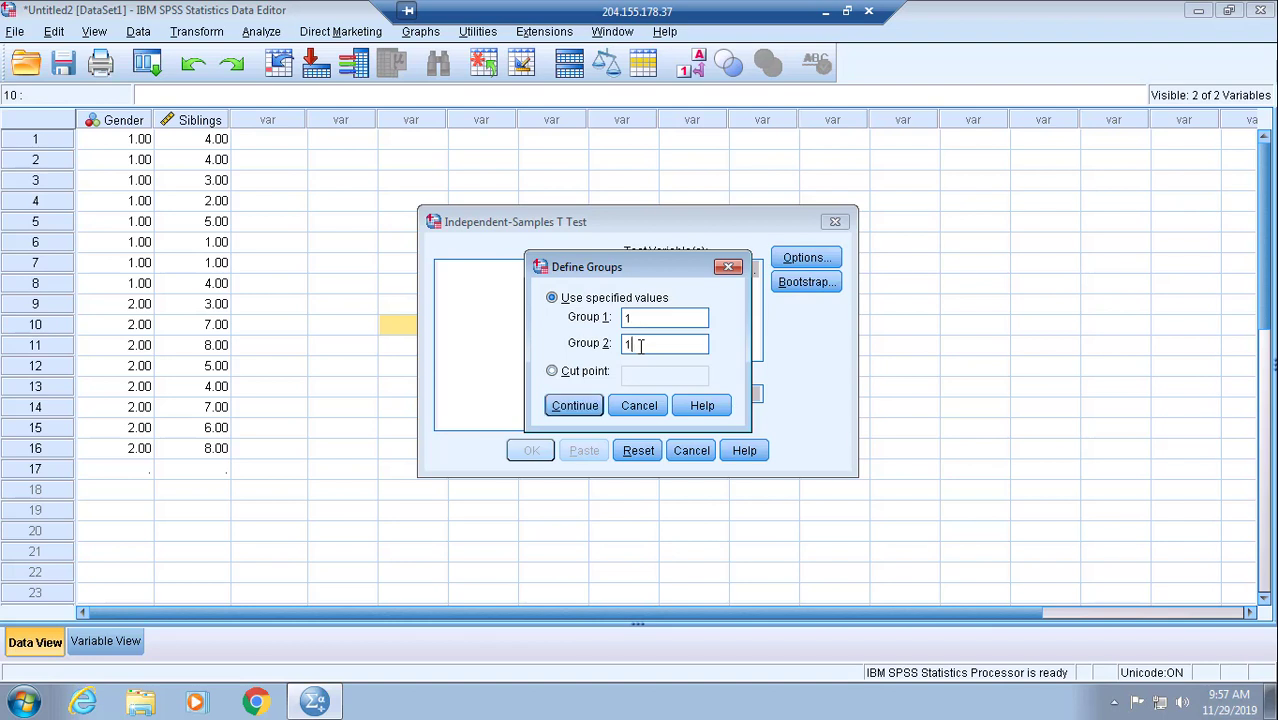
left_click(578, 406)
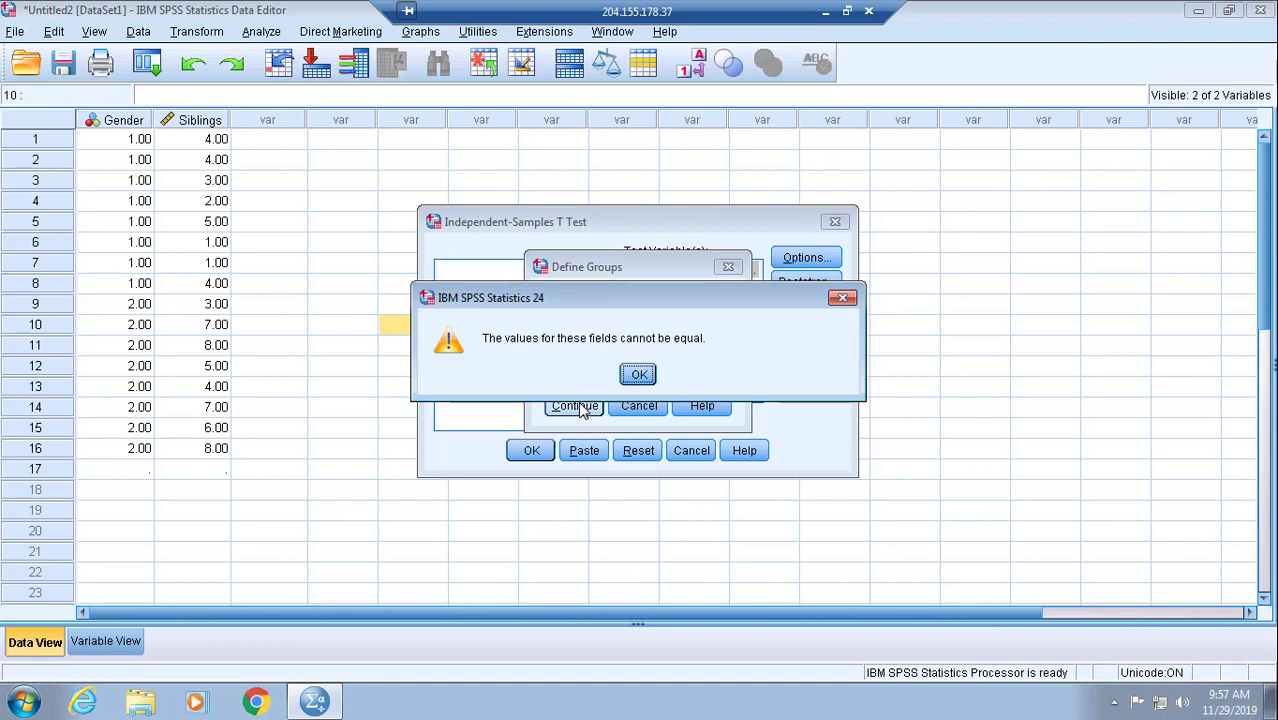
left_click(640, 377)
- Set the Group 2 value to 2 in the Gender group definition and run the independent-samples t test
left_click(640, 343)
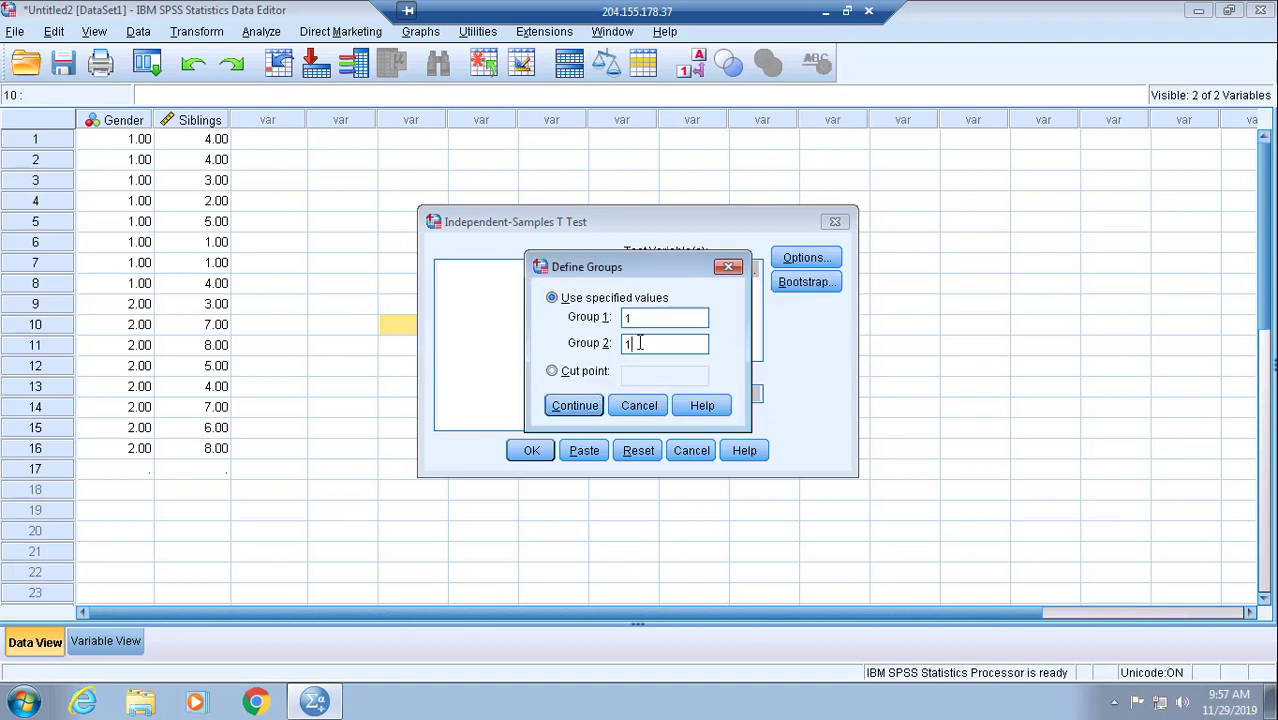
key("BackSpace")
type("2")
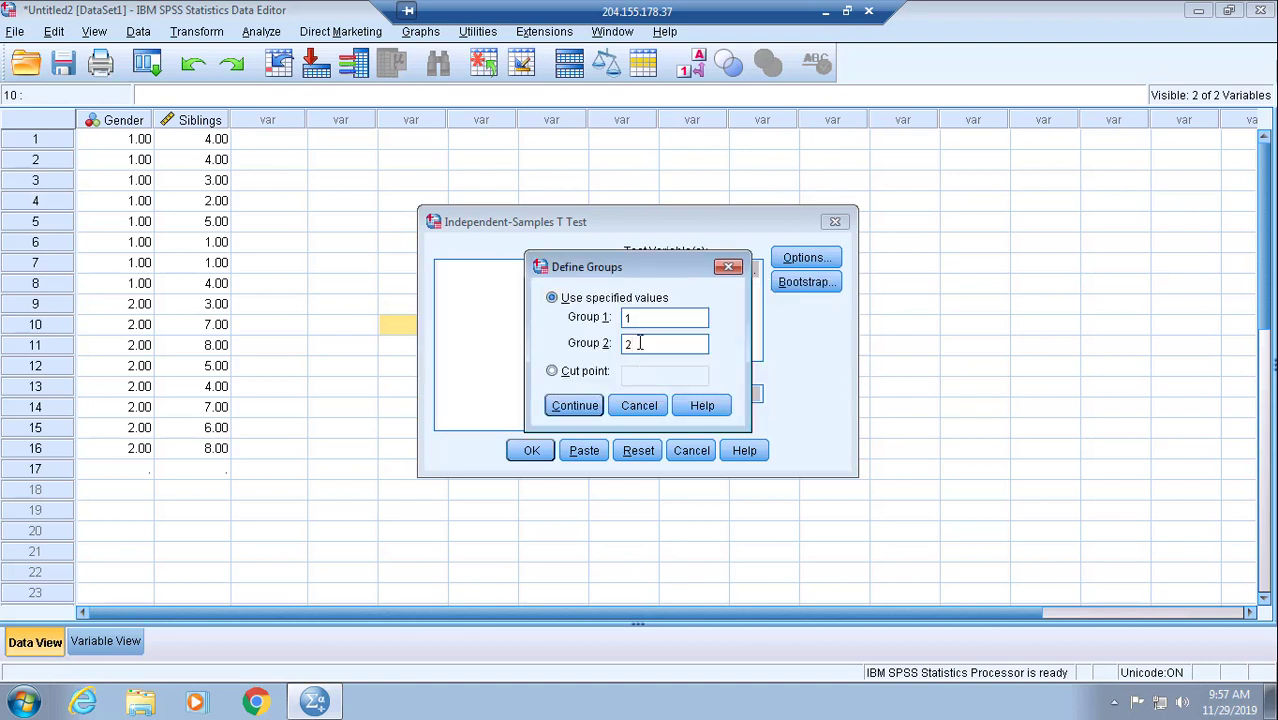
left_click(576, 406)
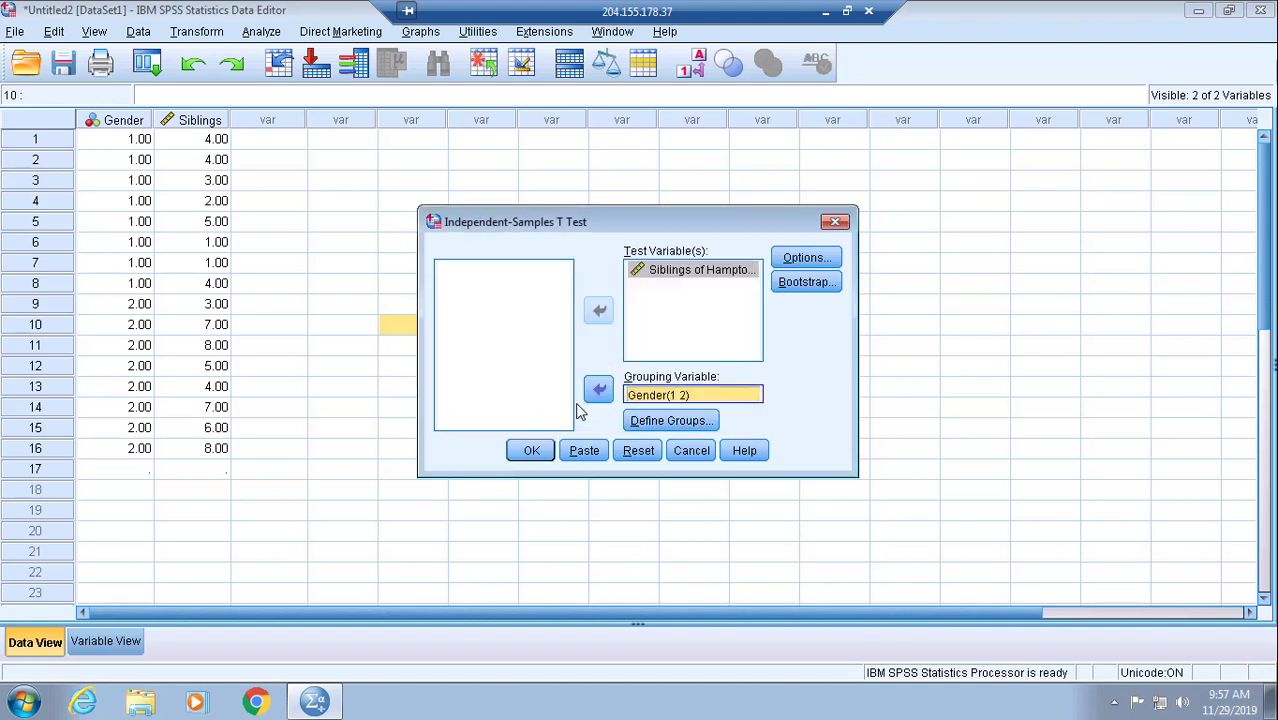
left_click(541, 452)
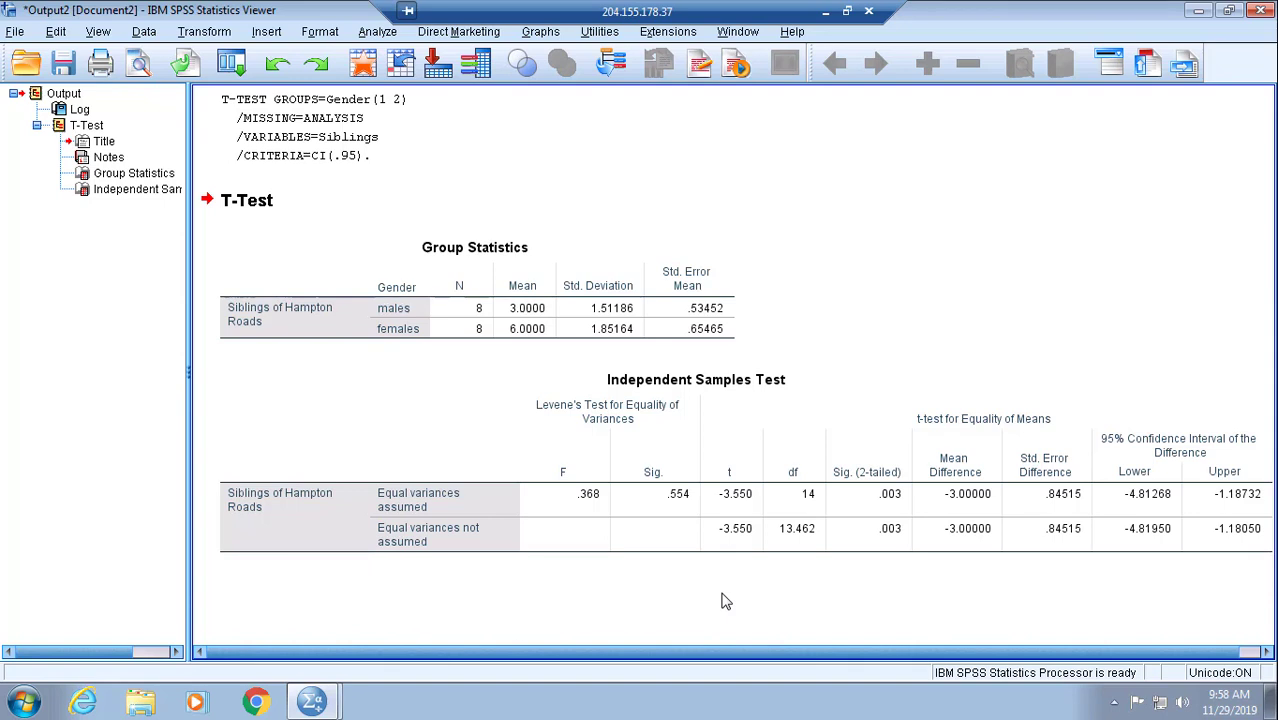
- Minimize the remote desktop session with the t test output and return to the Virtual Computing Lab page in Firefox
left_click(578, 512)
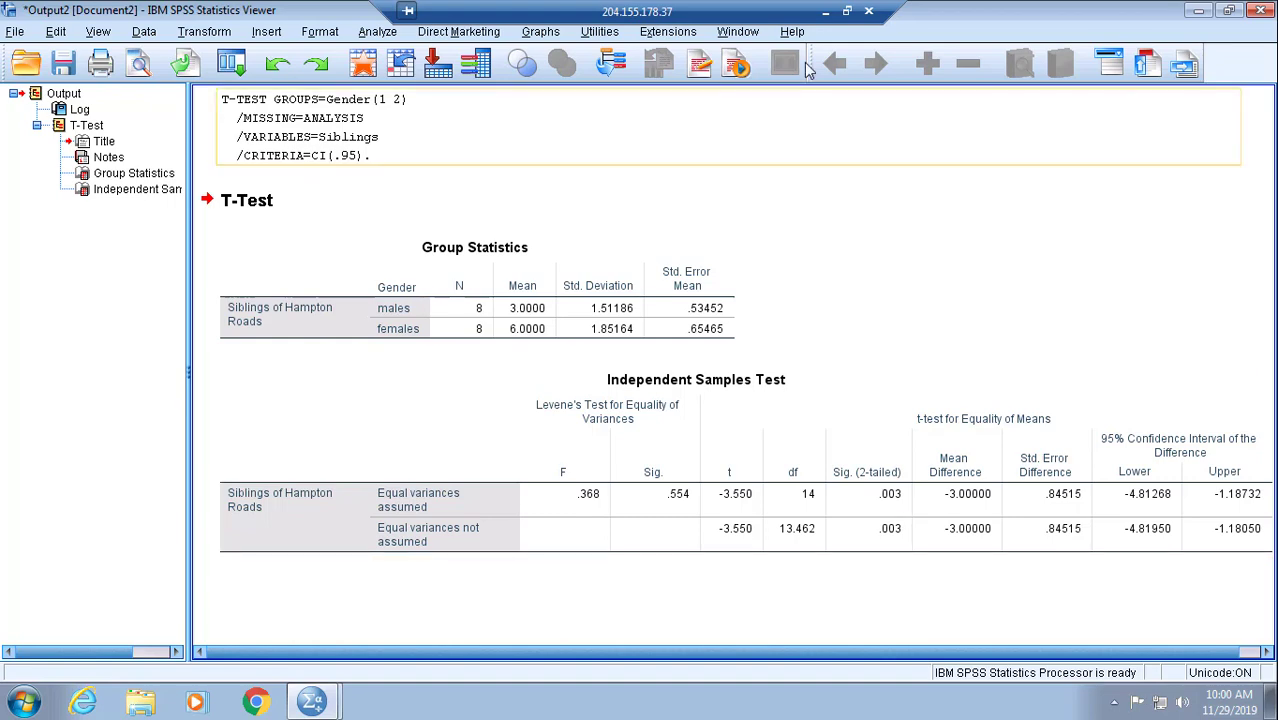
left_click(825, 11)
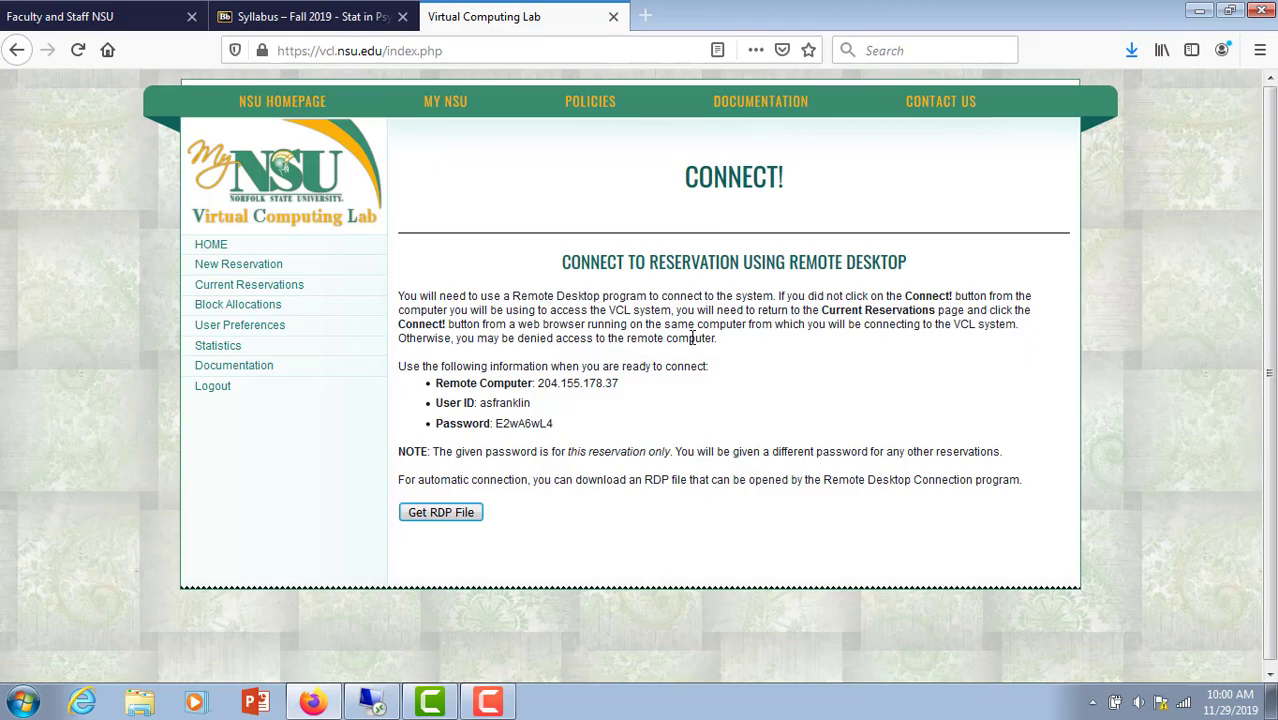